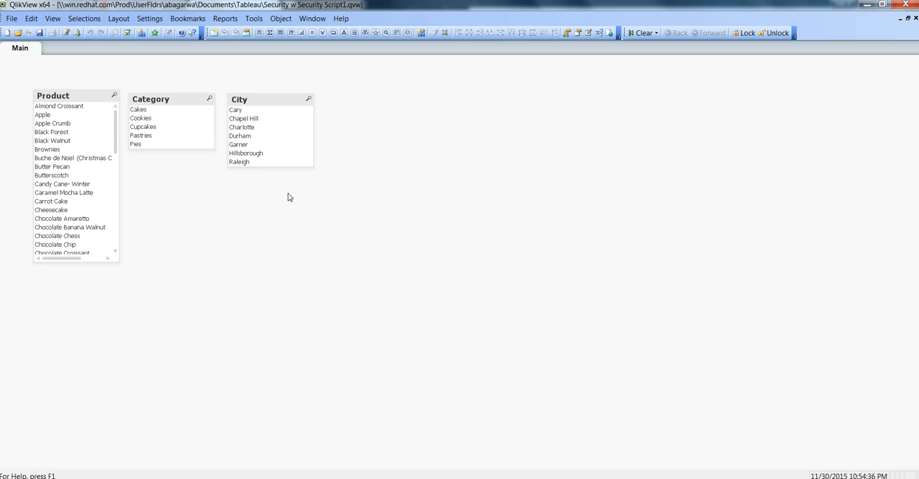
Step: Open the document's load script for editing
{"action": "key", "text": "alt"}
{"action": "key", "text": "e"}
{"action": "key", "text": "Escape"}
{"action": "key", "text": "Escape"}
{"action": "key", "text": "ctrl+e"}
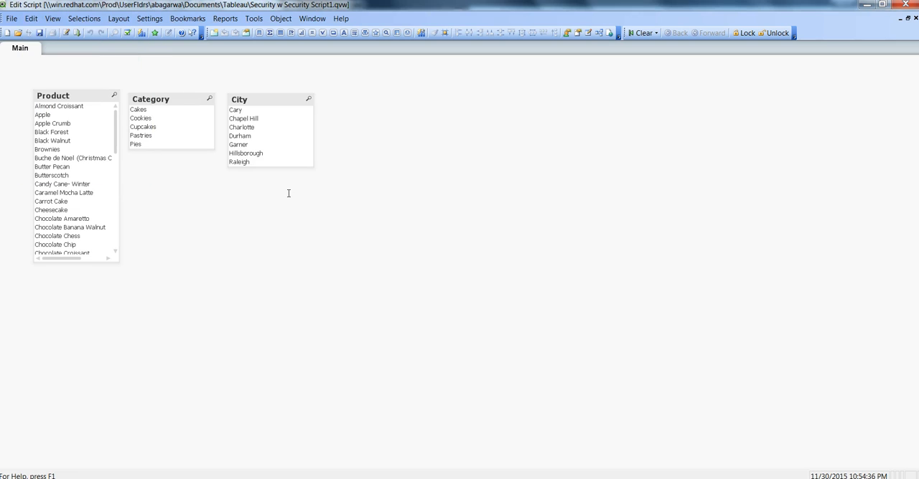
{"action": "left_click", "coordinate": [147, 106]}
Step: Create a hidden script, entering and confirming the new hidden script password
{"action": "left_click", "coordinate": [12, 18]}
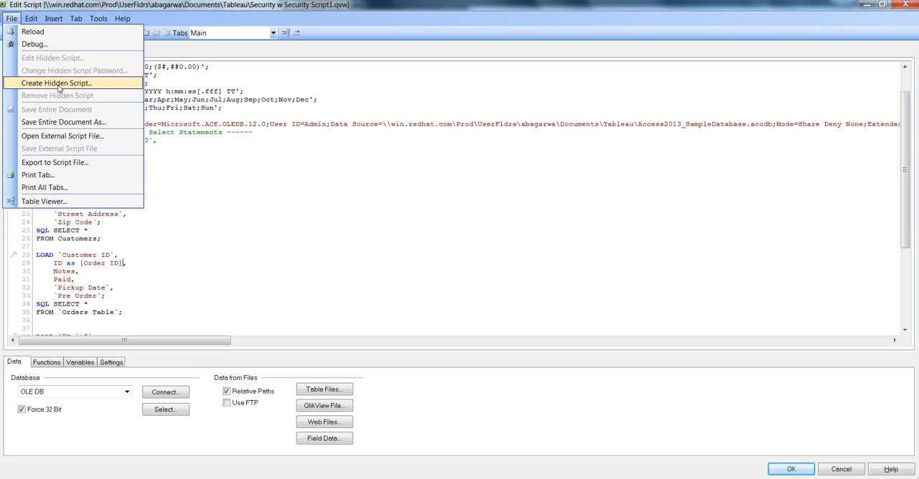
{"action": "left_click", "coordinate": [59, 84]}
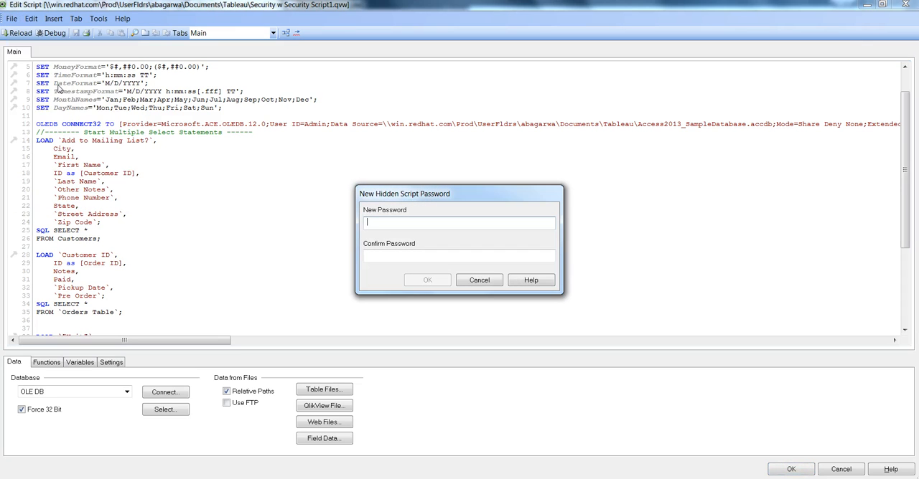
{"action": "type", "text": "*****"}
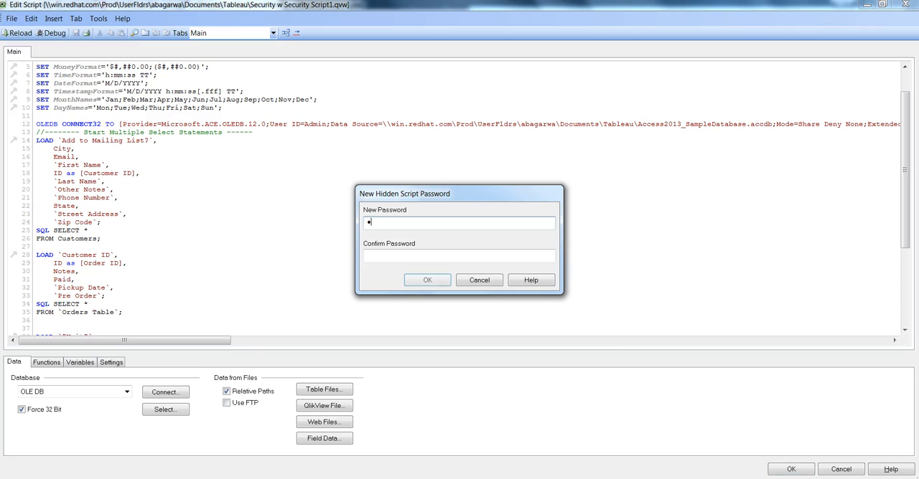
{"action": "type", "text": "***"}
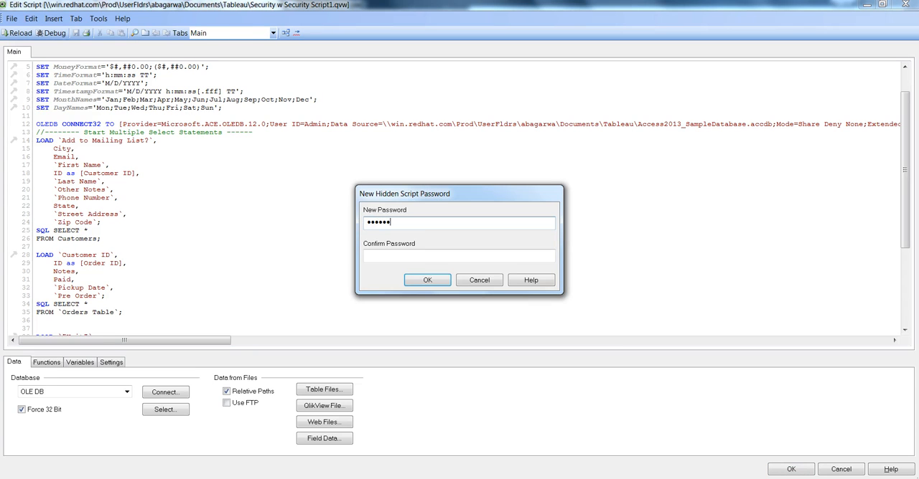
{"action": "key", "text": "Tab"}
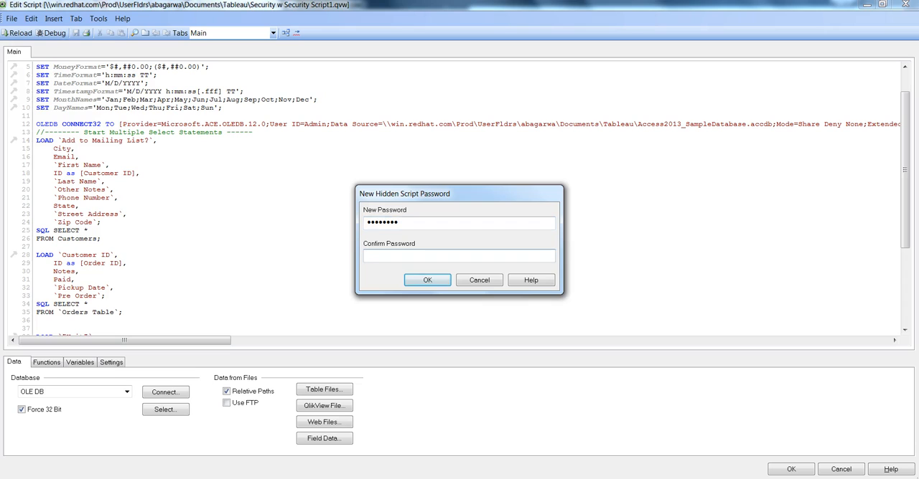
{"action": "type", "text": "********"}
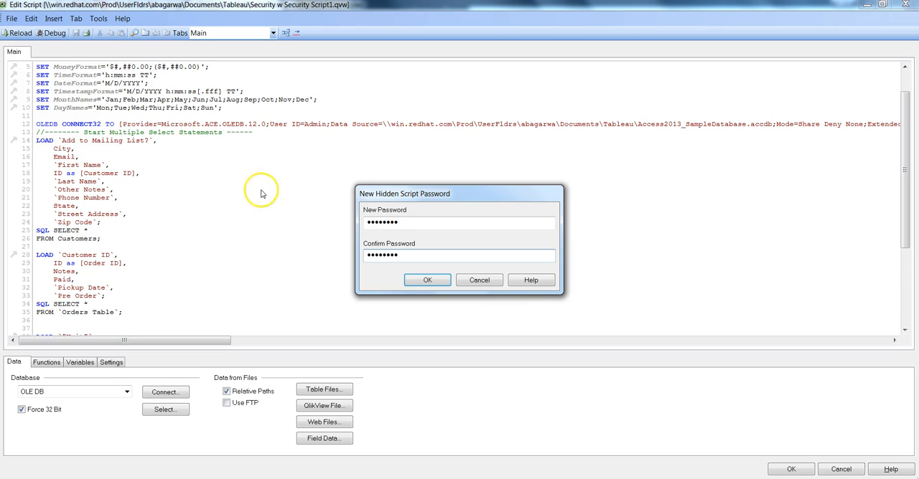
{"action": "left_click", "coordinate": [427, 281]}
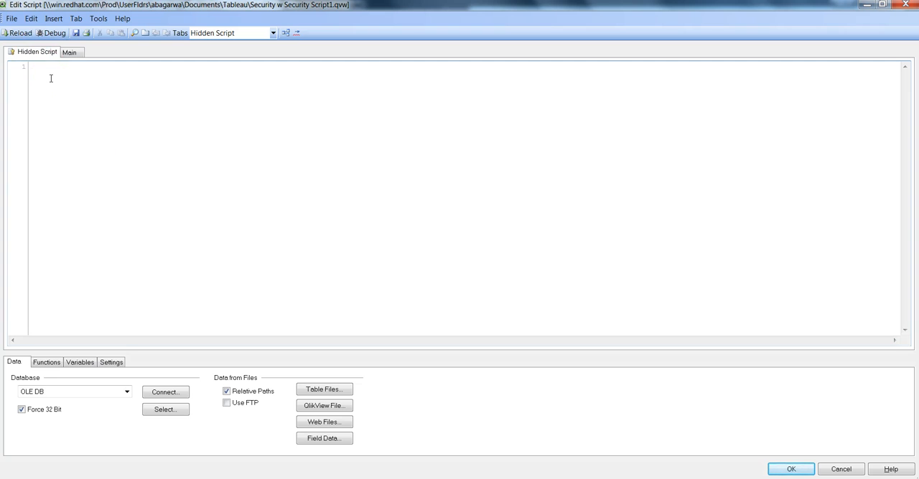
Step: Insert an inline Section Access table into the hidden script with the fields ACCESS, USERID and PASSWORD
{"action": "left_click", "coordinate": [56, 20]}
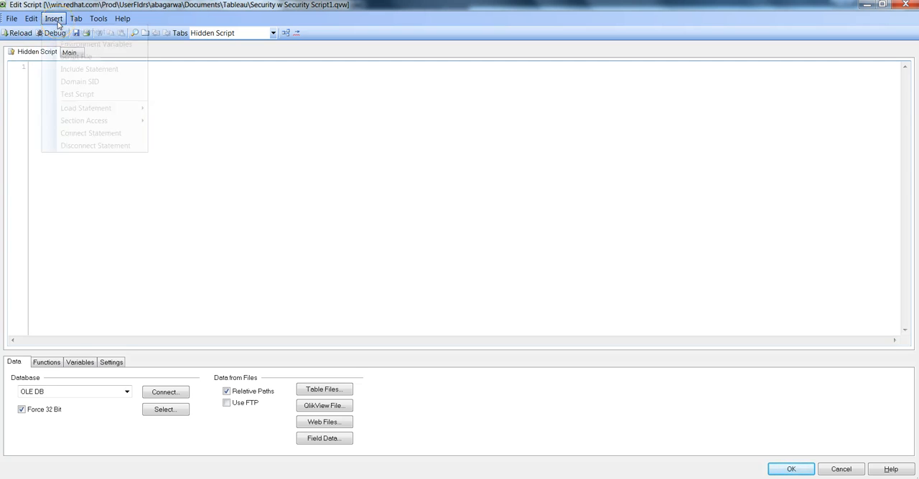
{"action": "left_click", "coordinate": [100, 123]}
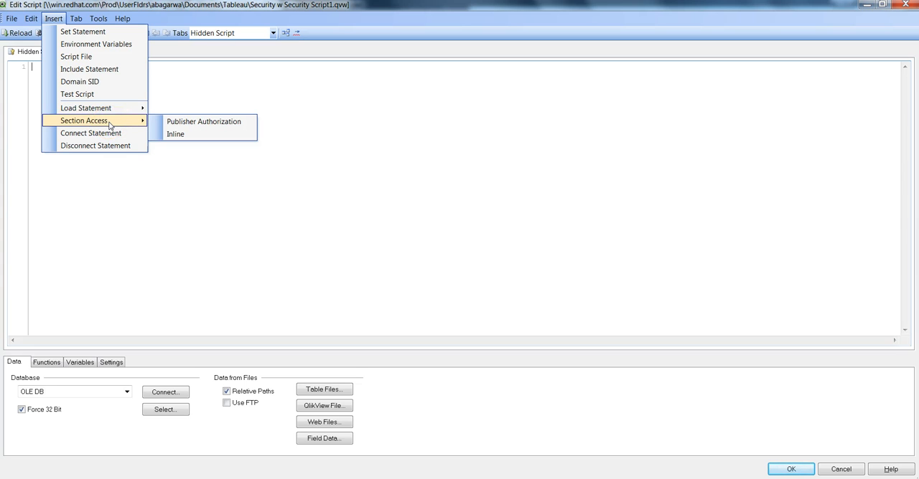
{"action": "left_click", "coordinate": [190, 136]}
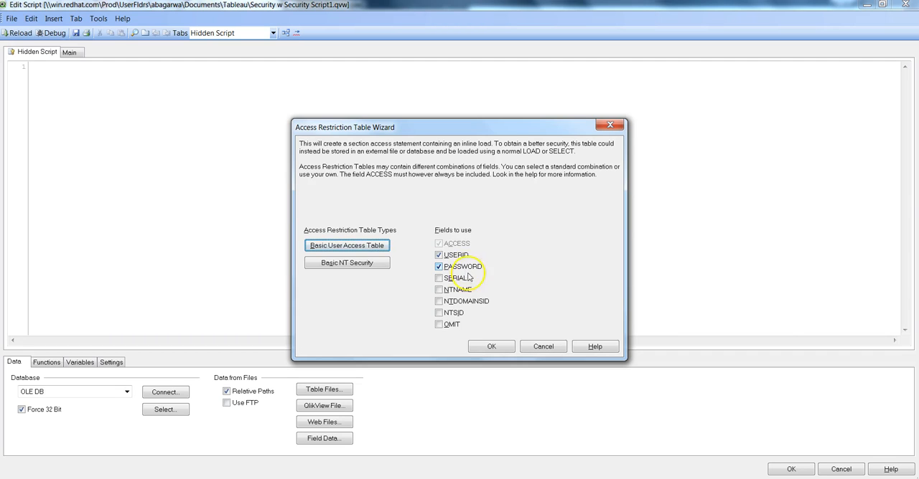
{"action": "left_click", "coordinate": [493, 348]}
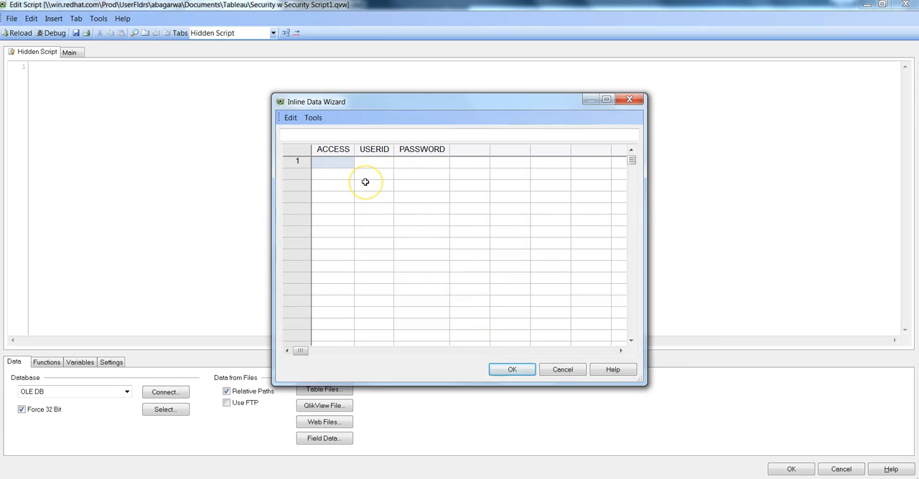
{"action": "left_click", "coordinate": [336, 160]}
{"action": "left_click", "coordinate": [338, 176]}
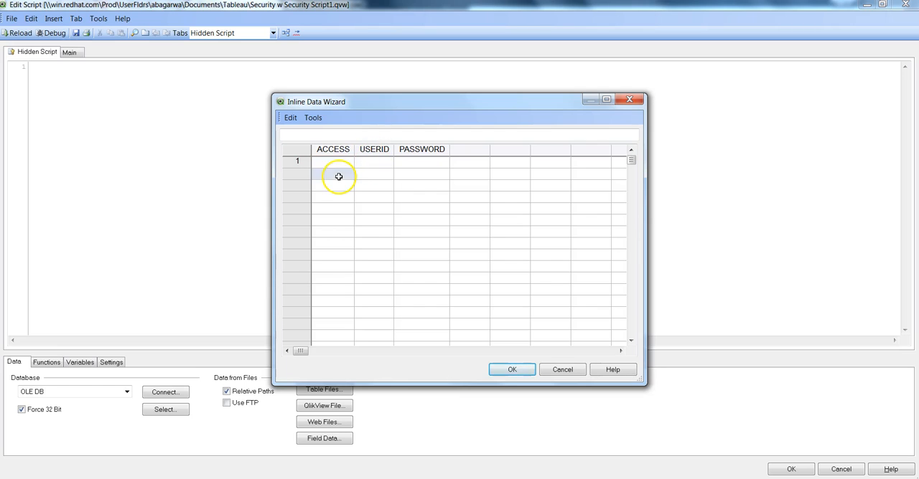
{"action": "left_click", "coordinate": [411, 162]}
{"action": "left_click", "coordinate": [413, 162]}
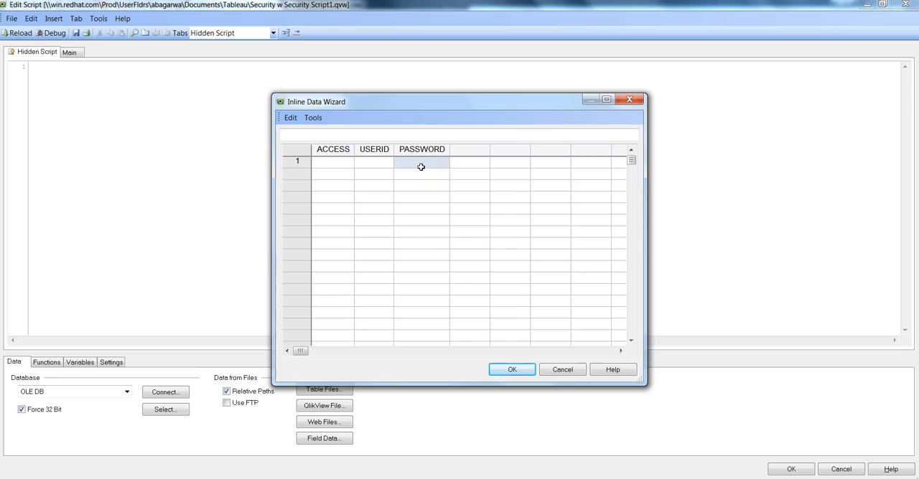
{"action": "left_click", "coordinate": [421, 176]}
{"action": "left_click", "coordinate": [447, 172]}
Step: Fill the first row of the access table with ACCESS ADMIN, USERID ADMIN and the admin's password
{"action": "left_click", "coordinate": [331, 163]}
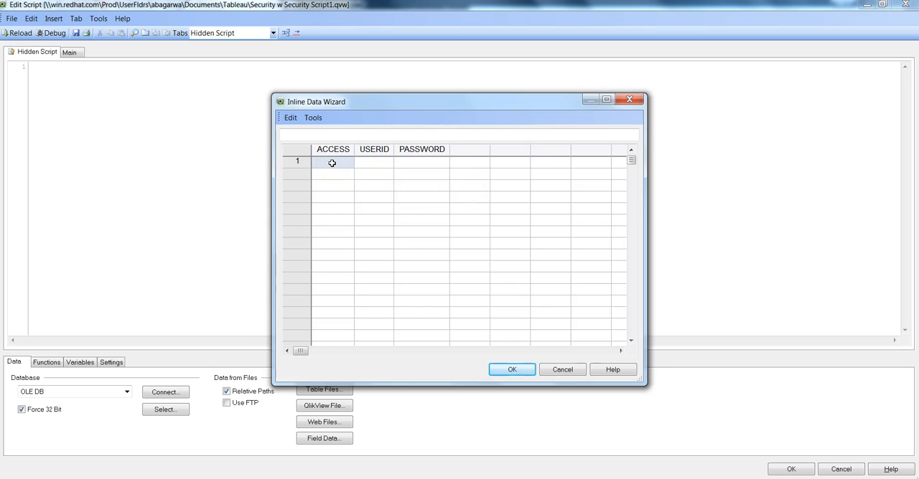
{"action": "type", "text": "ADMIN"}
{"action": "key", "text": "Tab"}
{"action": "type", "text": "AD"}
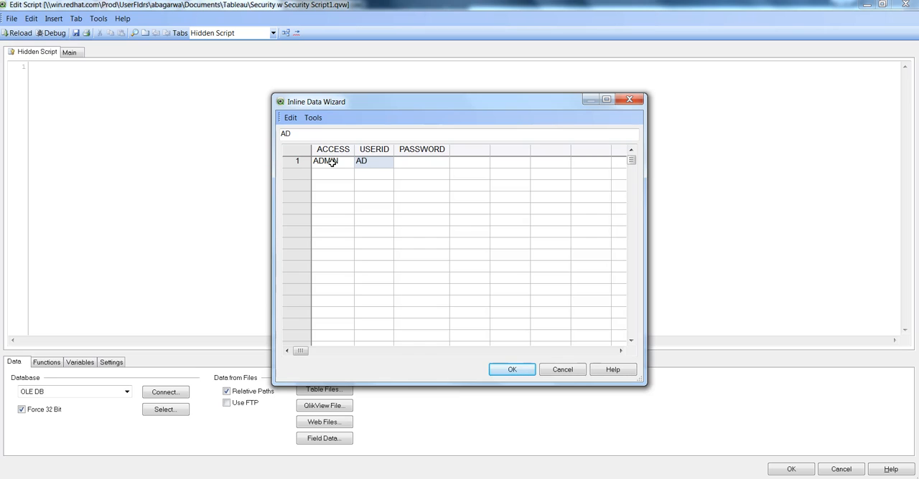
{"action": "type", "text": "MIN"}
{"action": "key", "text": "Tab"}
{"action": "type", "text": "ADMIN"}
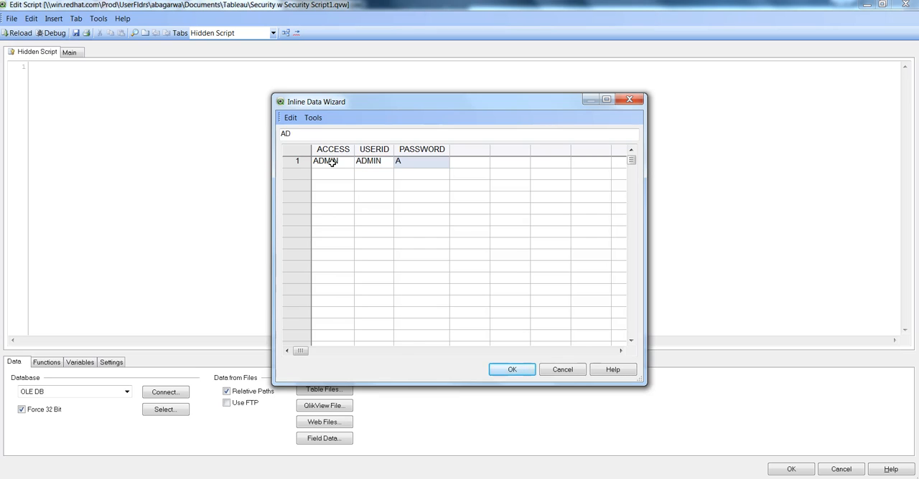
{"action": "type", "text": "123"}
{"action": "key", "text": "Tab"}
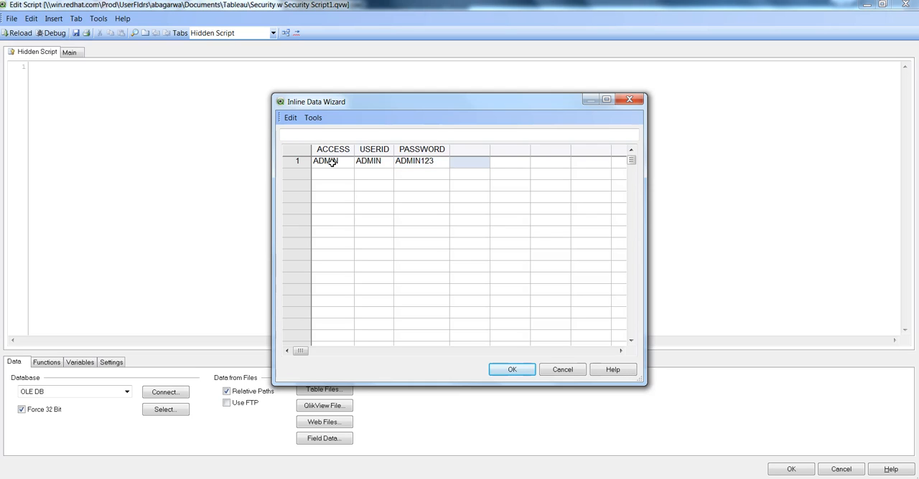
Step: Add a CITY column to the access table and set it to * for the ADMIN row
{"action": "left_click", "coordinate": [478, 151]}
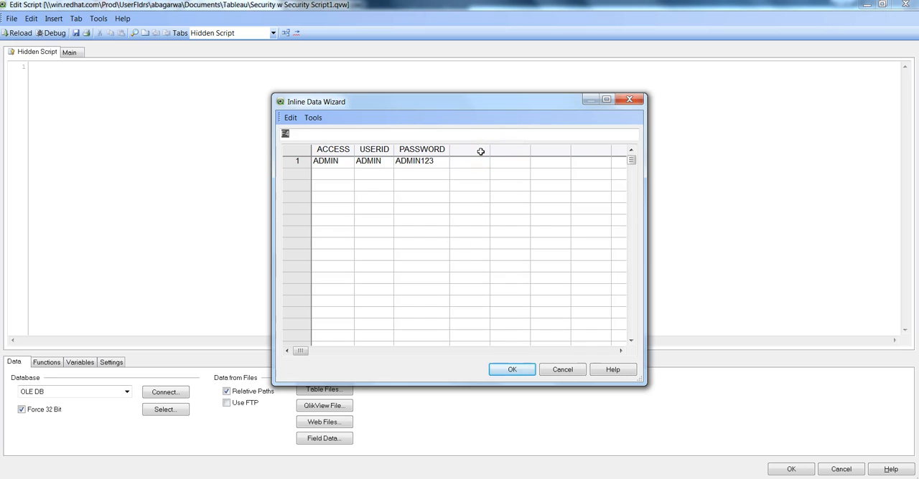
{"action": "type", "text": "CITY"}
{"action": "key", "text": "Return"}
{"action": "left_click", "coordinate": [473, 163]}
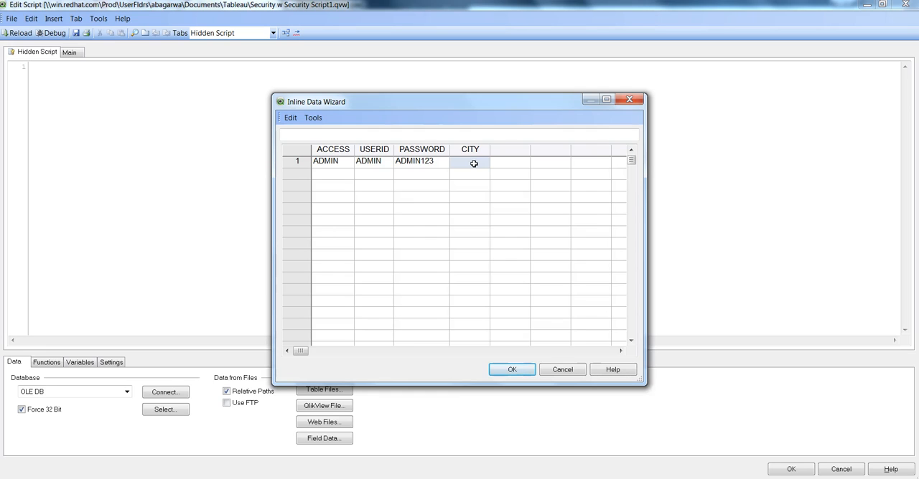
{"action": "key", "text": "Return"}
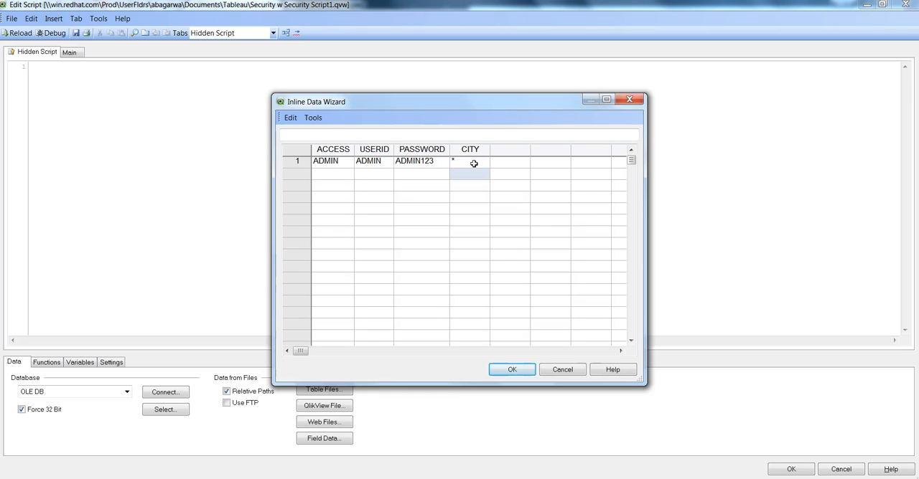
{"action": "left_click", "coordinate": [474, 164]}
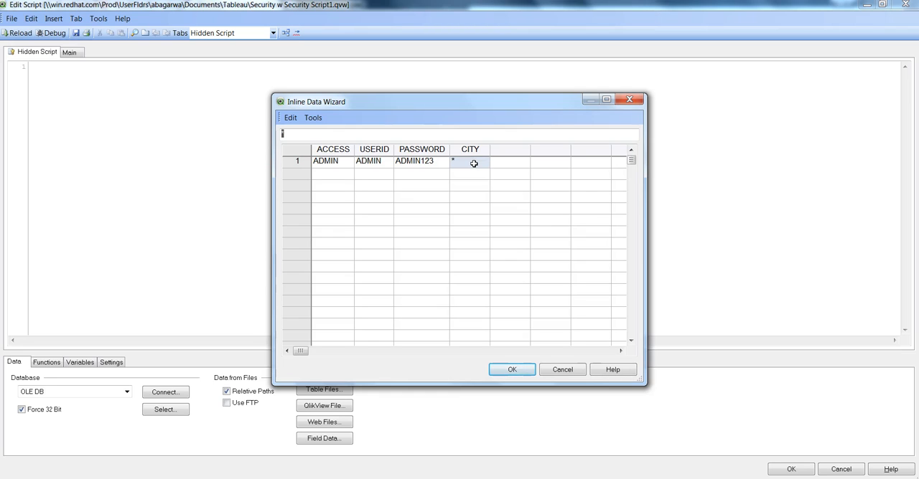
{"action": "left_click", "coordinate": [473, 161]}
{"action": "key", "text": "Return"}
Step: Fill the second row with ACCESS USER, USERID USER1, the user's password and CITY RALEIGH
{"action": "key", "text": "Left"}
{"action": "key", "text": "Left"}
{"action": "key", "text": "Left"}
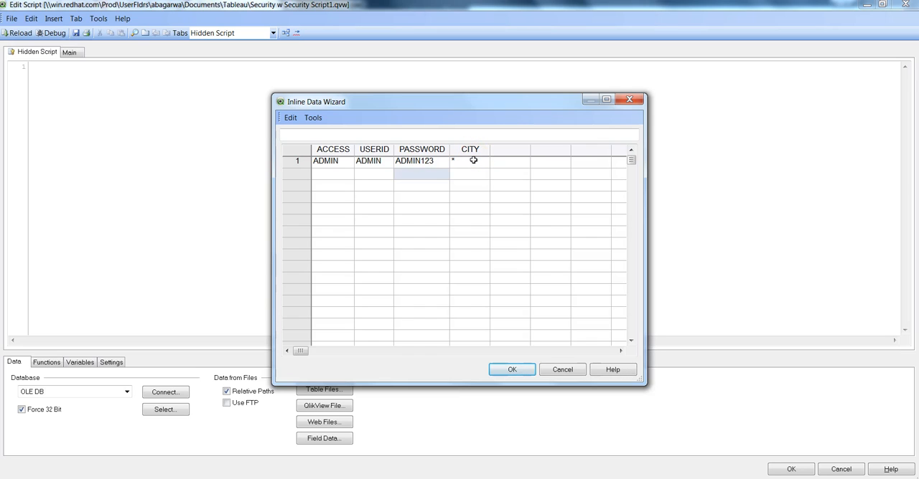
{"action": "type", "text": "USER"}
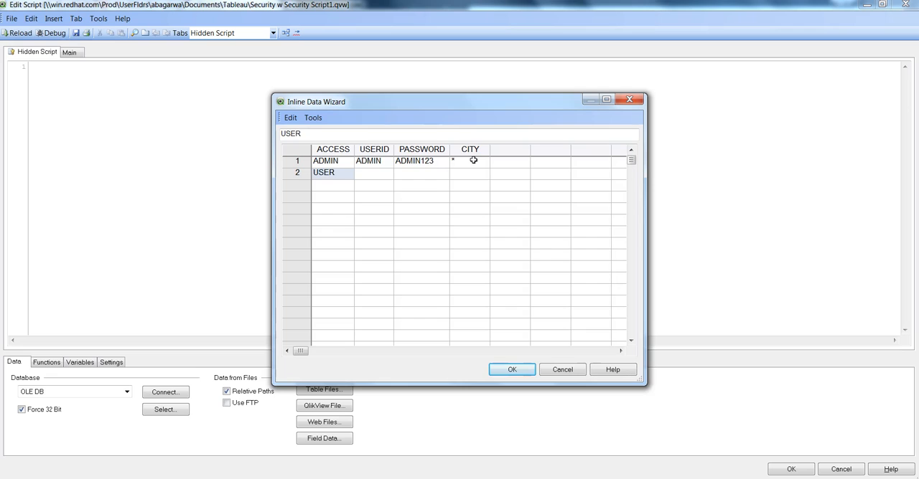
{"action": "key", "text": "Tab"}
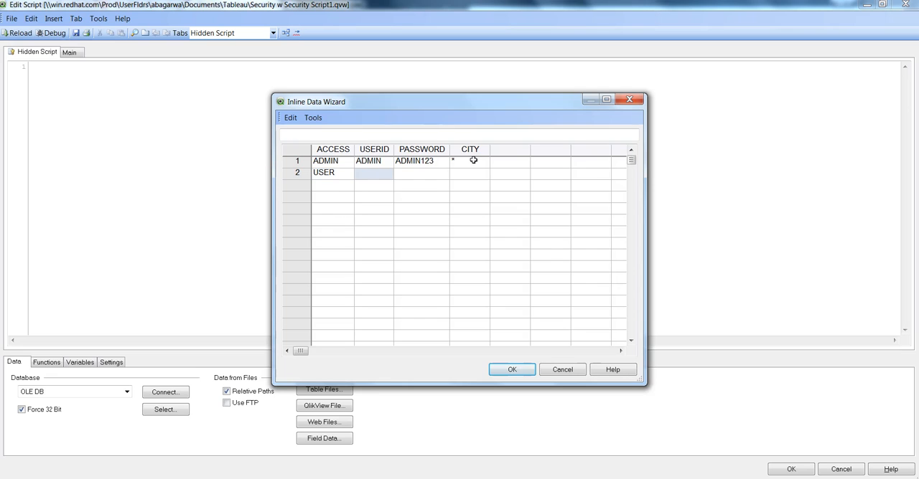
{"action": "type", "text": "USER1"}
{"action": "key", "text": "Tab"}
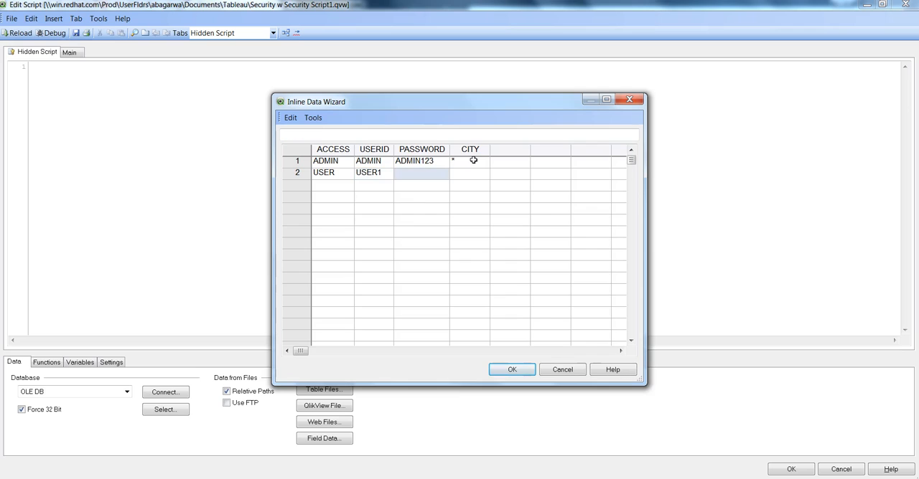
{"action": "type", "text": "USER123"}
{"action": "key", "text": "Tab"}
{"action": "type", "text": "RALEIGH"}
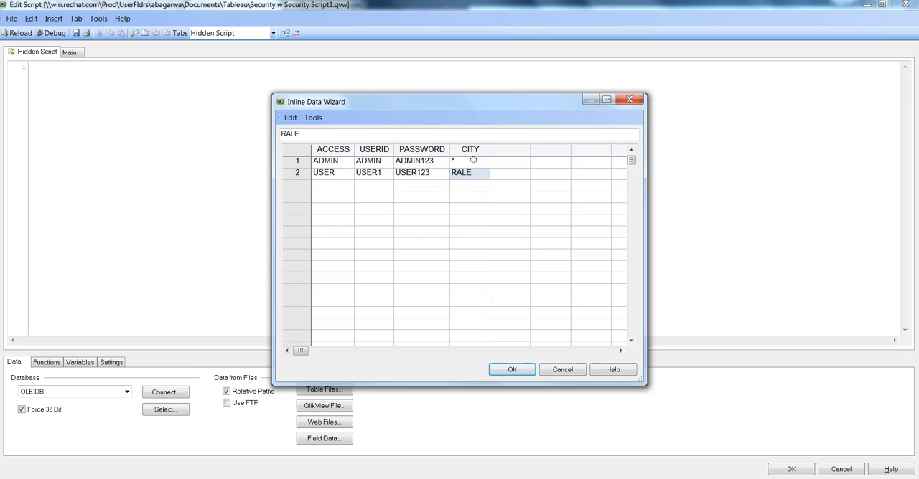
{"action": "key", "text": "Return"}
Step: Start a third row with ACCESS USER, USERID USER2 and the user's password
{"action": "key", "text": "Left"}
{"action": "key", "text": "Left"}
{"action": "key", "text": "Left"}
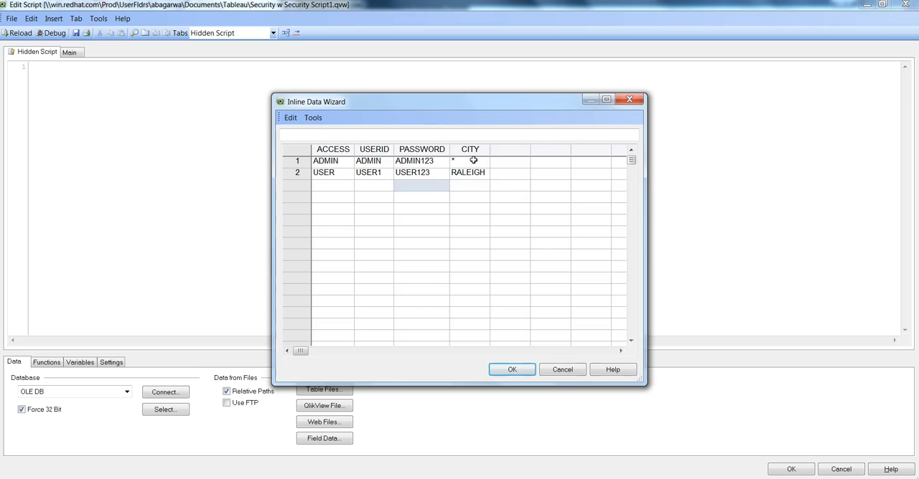
{"action": "type", "text": "USER"}
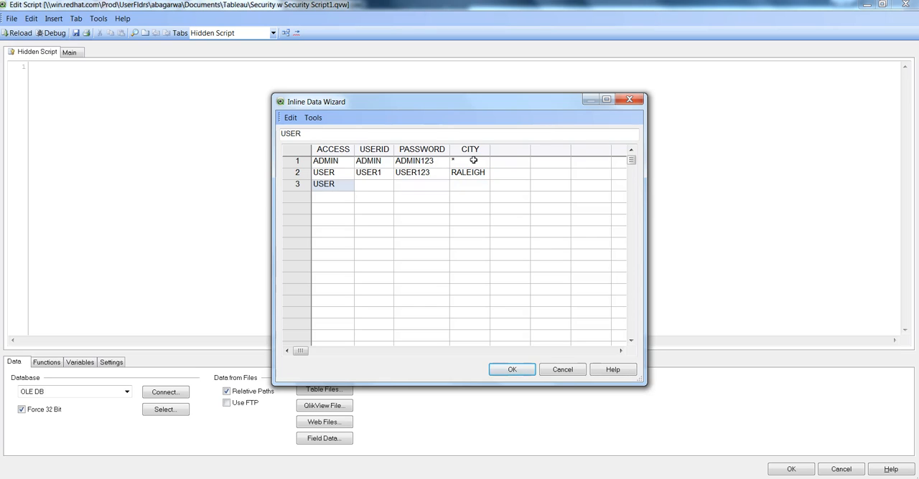
{"action": "key", "text": "Tab"}
{"action": "type", "text": "USER"}
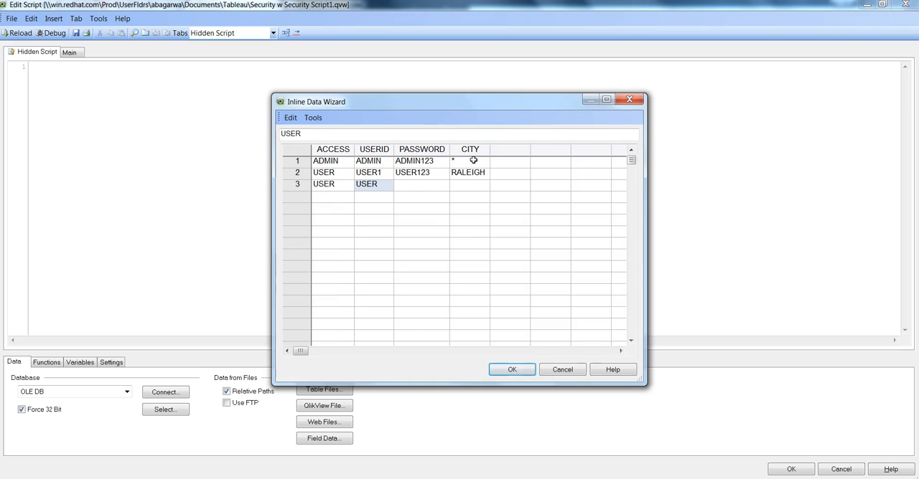
{"action": "type", "text": "2"}
{"action": "key", "text": "Tab"}
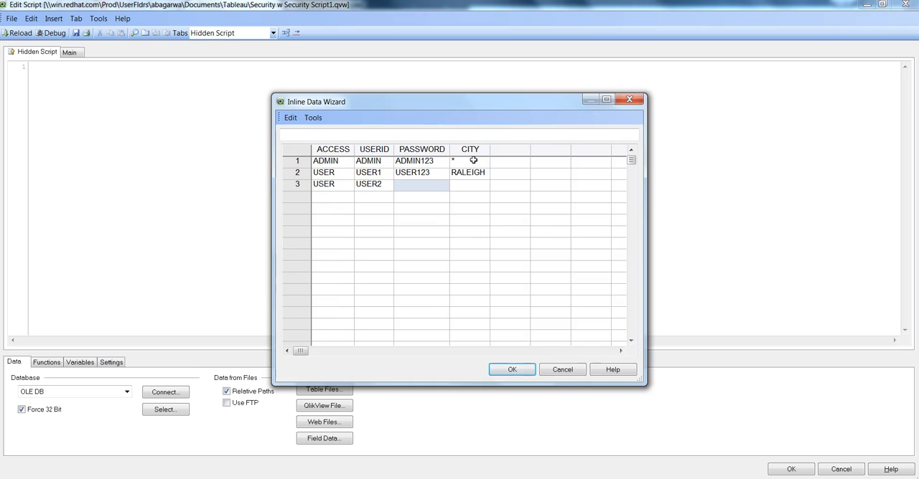
{"action": "type", "text": "USER123"}
{"action": "key", "text": "BackSpace"}
{"action": "key", "text": "BackSpace"}
{"action": "type", "text": "2123"}
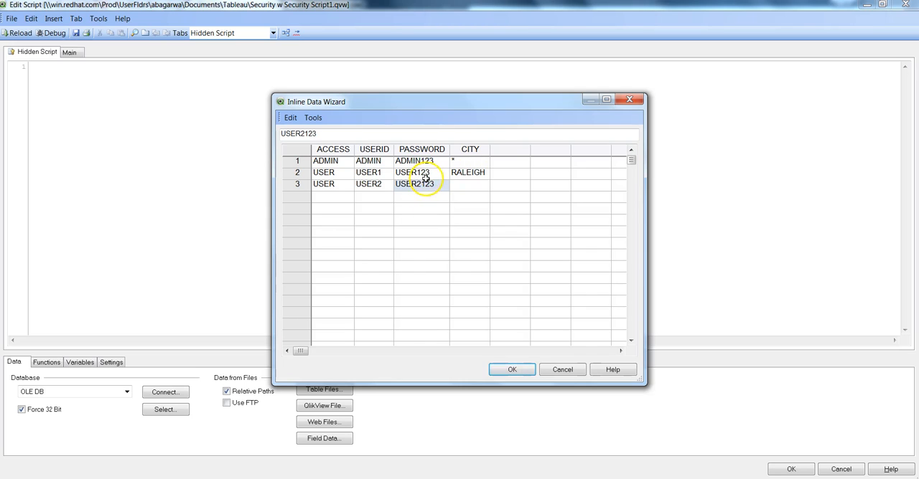
Step: Enter CHARLLOTE as the CITY for USER2 and widen the CITY column to fit the text
{"action": "left_click", "coordinate": [460, 188]}
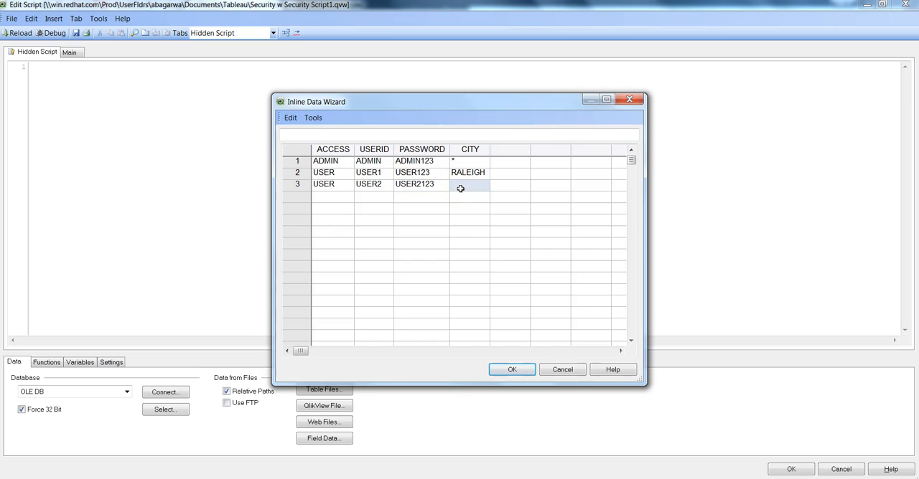
{"action": "type", "text": "CHARLLOTE"}
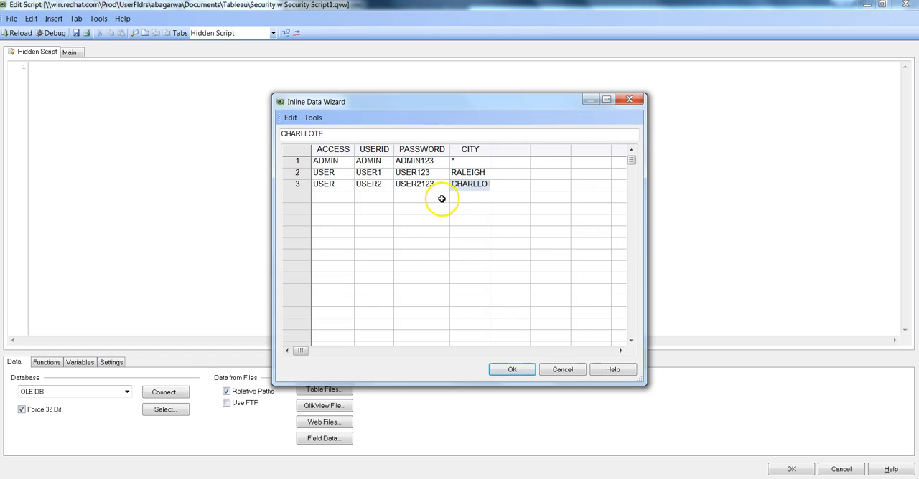
{"action": "left_click", "coordinate": [439, 197]}
{"action": "mouse_move", "coordinate": [491, 149]}
{"action": "left_mouse_down"}
{"action": "mouse_move", "coordinate": [521, 150]}
{"action": "mouse_move", "coordinate": [506, 149]}
{"action": "left_mouse_up"}
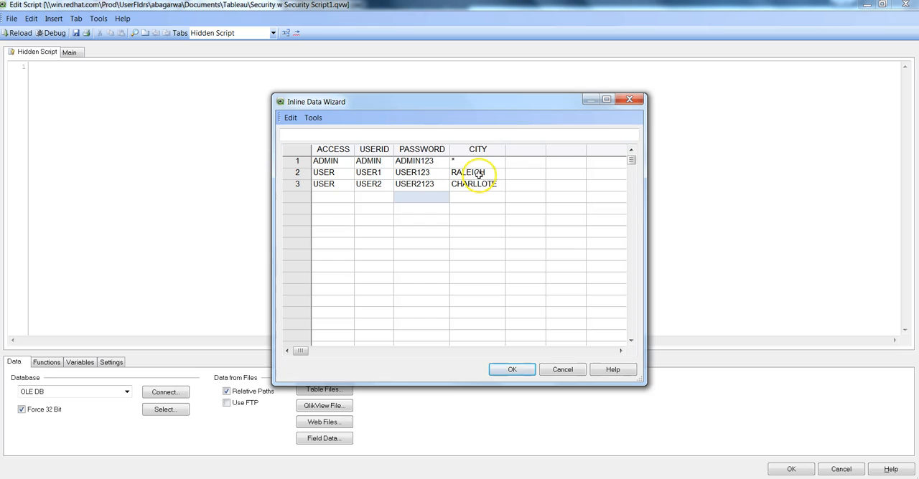
Step: Accept the completed access table and insert it into the hidden script
{"action": "left_click", "coordinate": [336, 164]}
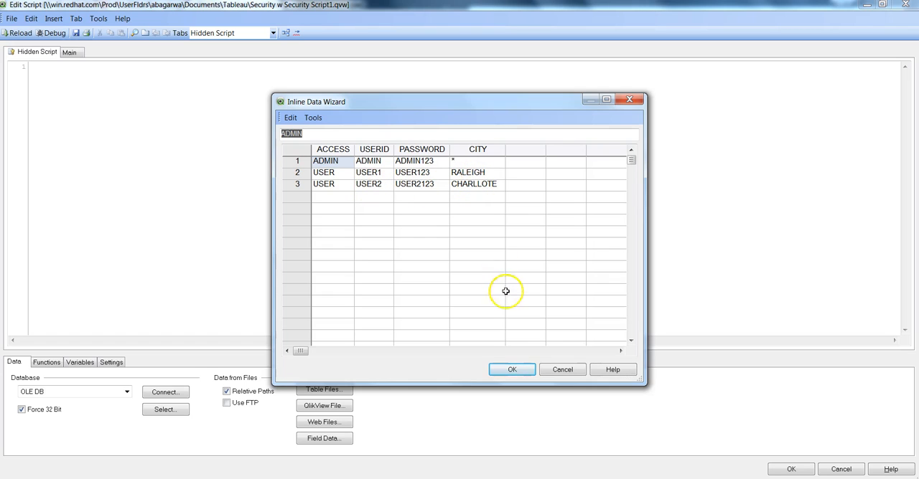
{"action": "left_click", "coordinate": [514, 370]}
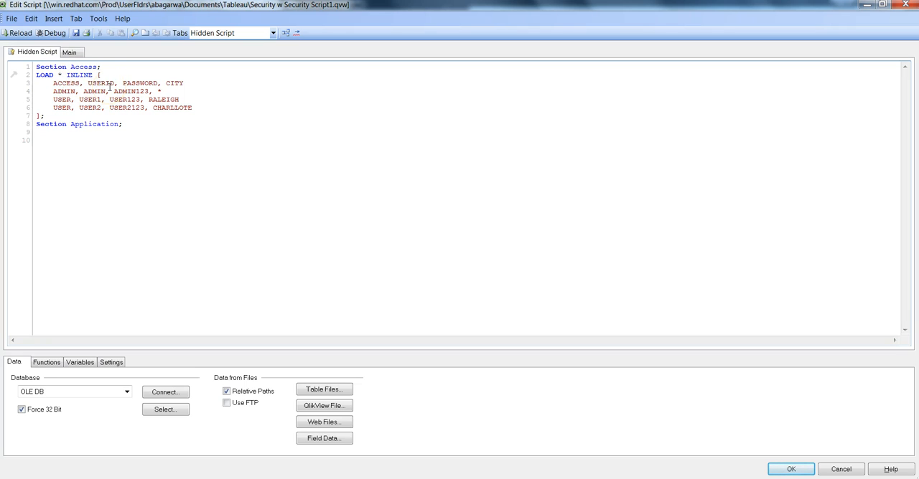
Step: Start a new inline load statement below the Section Application line of the hidden script
{"action": "left_click", "coordinate": [184, 143]}
{"action": "left_click", "coordinate": [54, 18]}
{"action": "mouse_move", "coordinate": [111, 109]}
{"action": "left_click", "coordinate": [180, 112]}
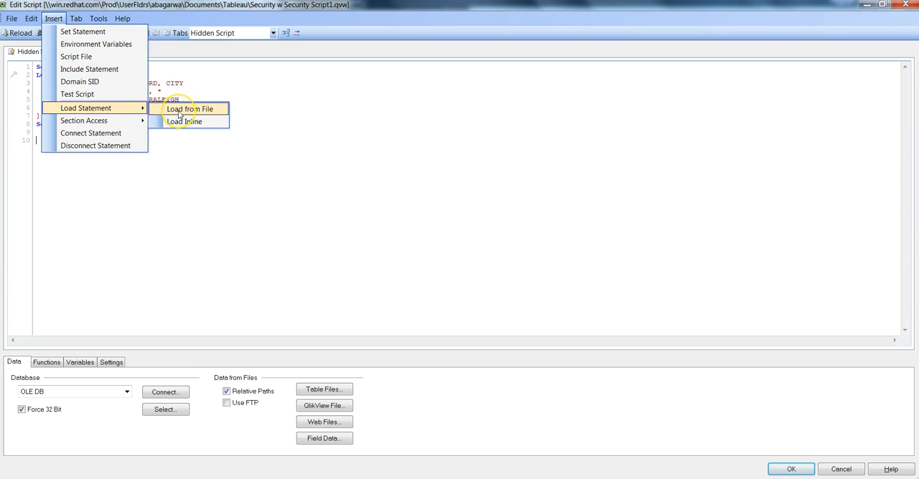
{"action": "left_click", "coordinate": [183, 122]}
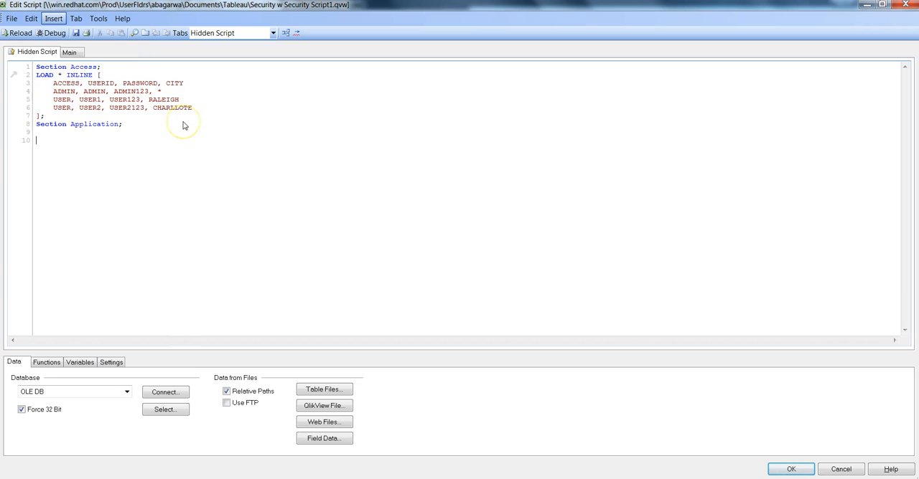
Step: Import all values of the City field from the document data into the inline table
{"action": "left_click", "coordinate": [292, 119]}
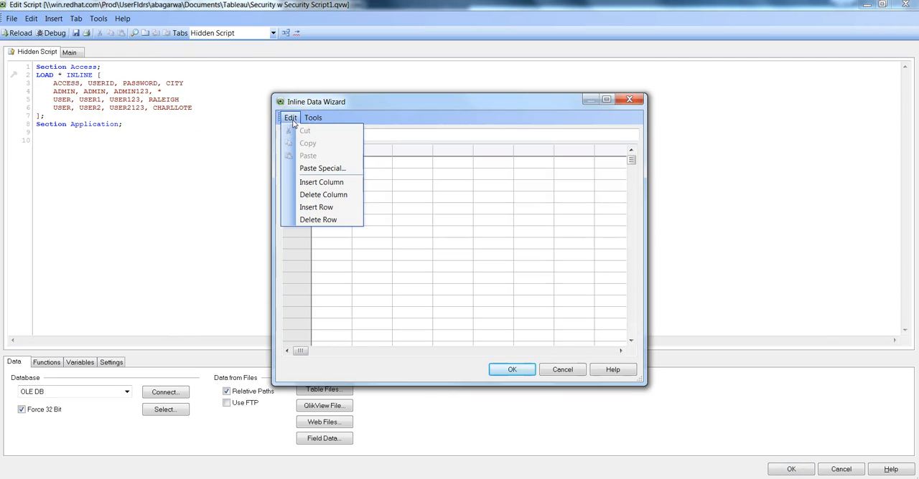
{"action": "left_click", "coordinate": [313, 118]}
{"action": "left_click", "coordinate": [327, 131]}
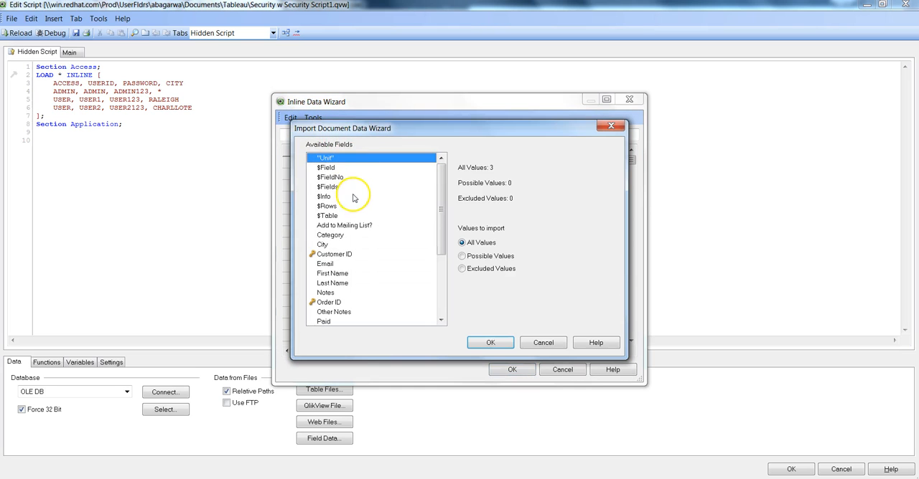
{"action": "left_click", "coordinate": [342, 245]}
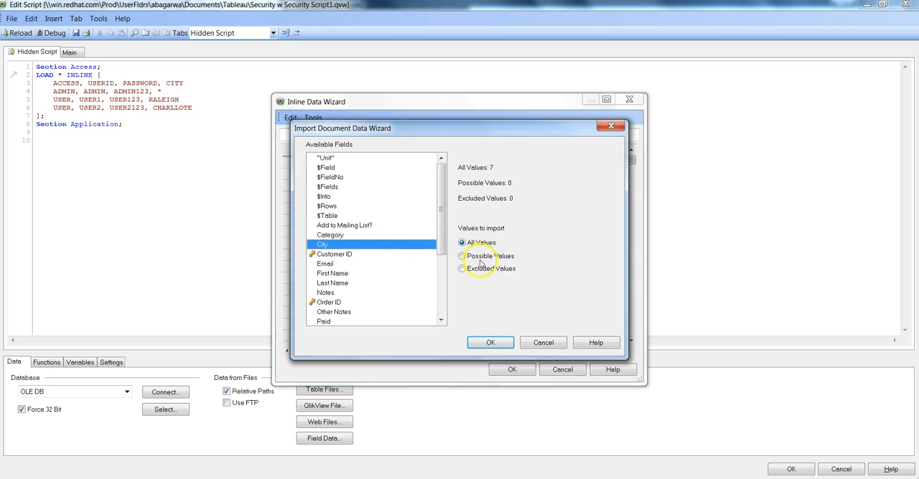
{"action": "left_click", "coordinate": [489, 343]}
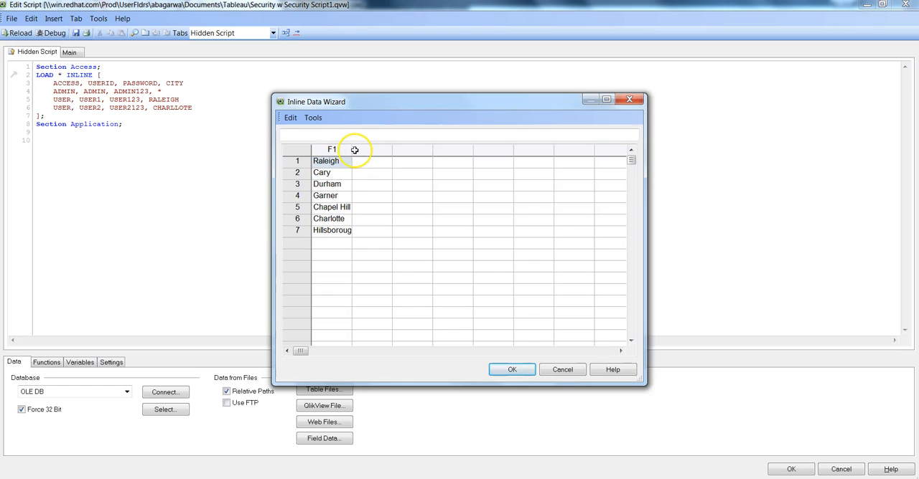
Step: Widen the imported column to fit its text, title it City and title the second column CITY
{"action": "double_click", "coordinate": [351, 150]}
{"action": "left_click", "coordinate": [362, 174]}
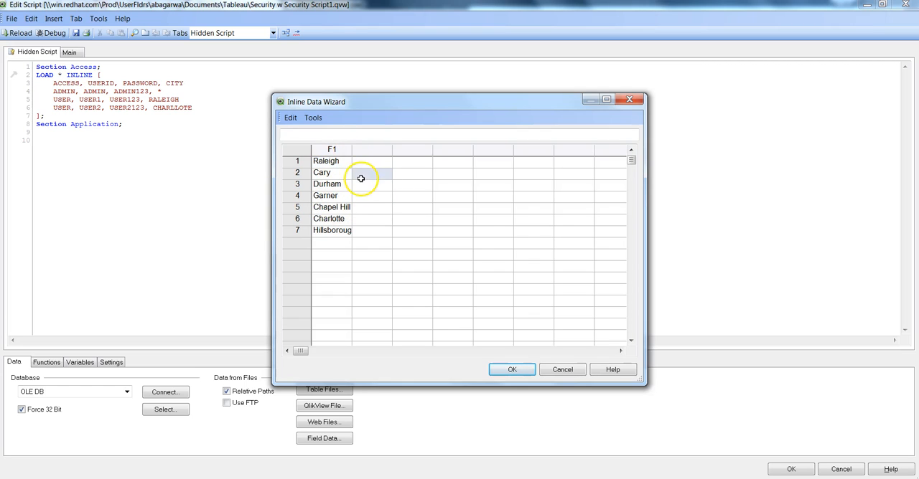
{"action": "left_click_drag", "start_coordinate": [351, 149], "coordinate": [369, 148]}
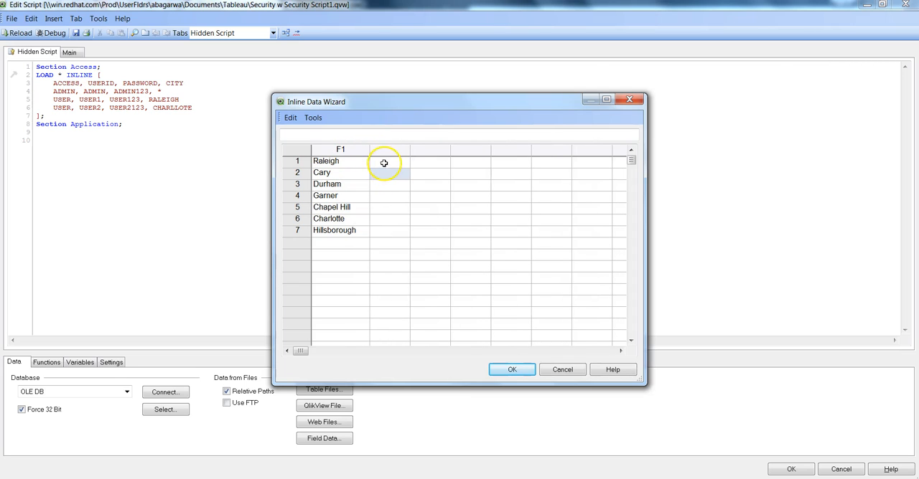
{"action": "double_click", "coordinate": [349, 152]}
{"action": "type", "text": "City"}
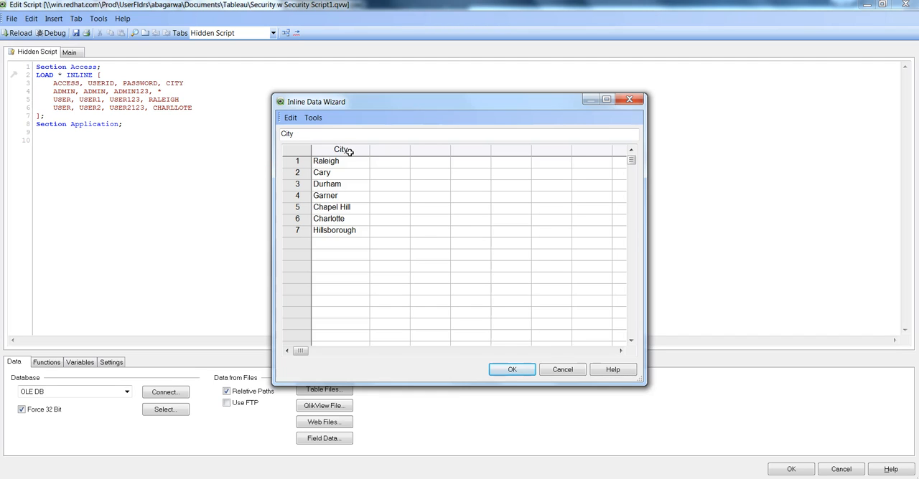
{"action": "left_click", "coordinate": [384, 150]}
{"action": "left_click", "coordinate": [384, 150]}
{"action": "type", "text": "CITY"}
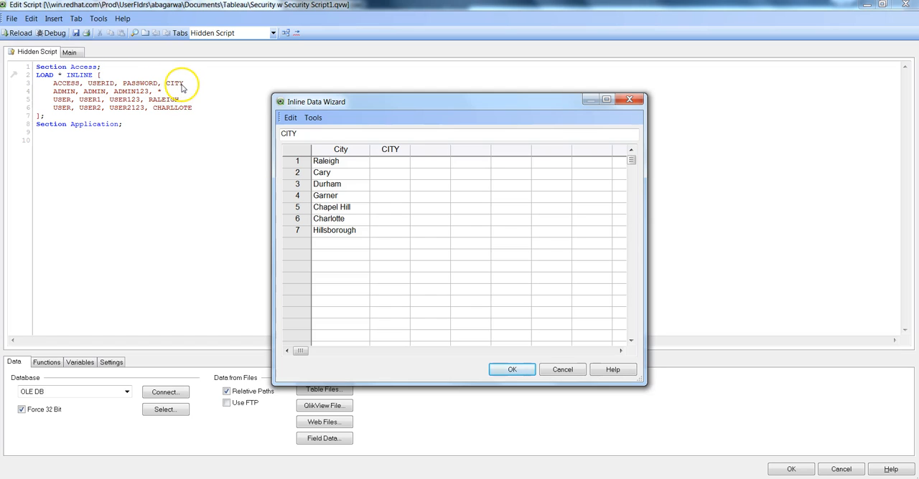
Step: Enter RALEIGH, CARY and DURHAM in the first three rows of the CITY column
{"action": "left_click", "coordinate": [384, 164]}
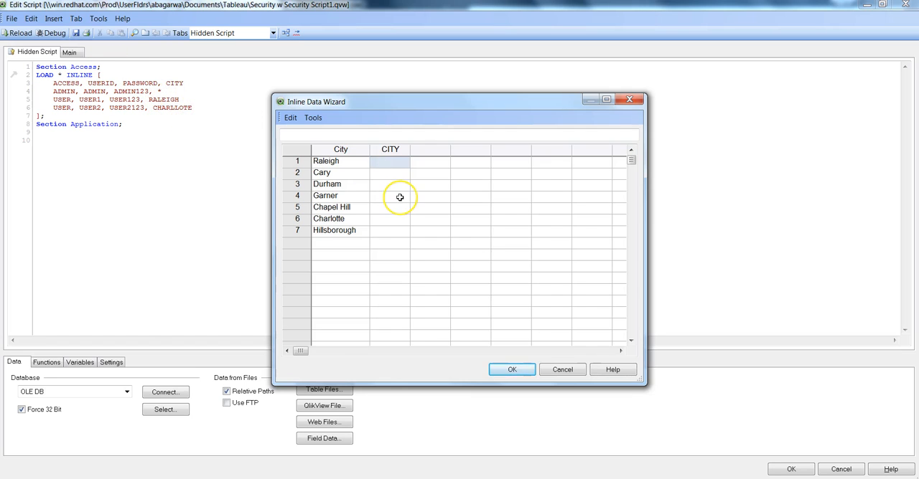
{"action": "type", "text": "RALEIGH"}
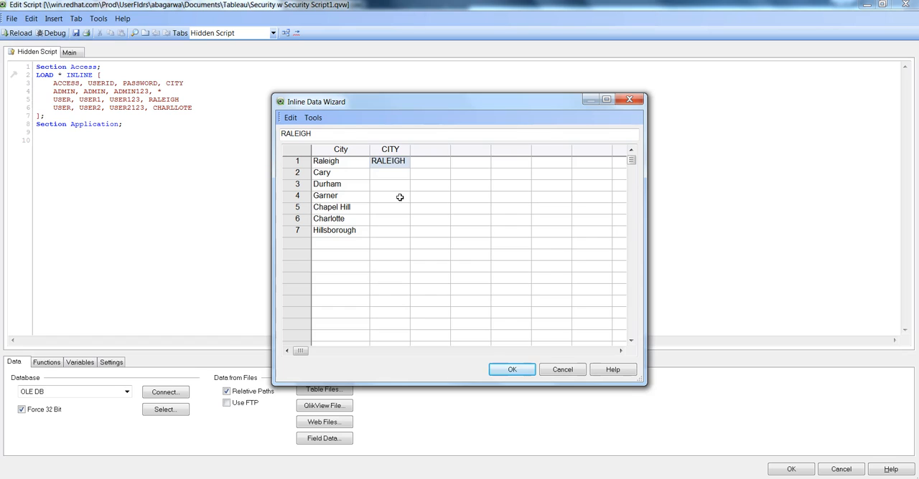
{"action": "key", "text": "Return"}
{"action": "type", "text": "CARY"}
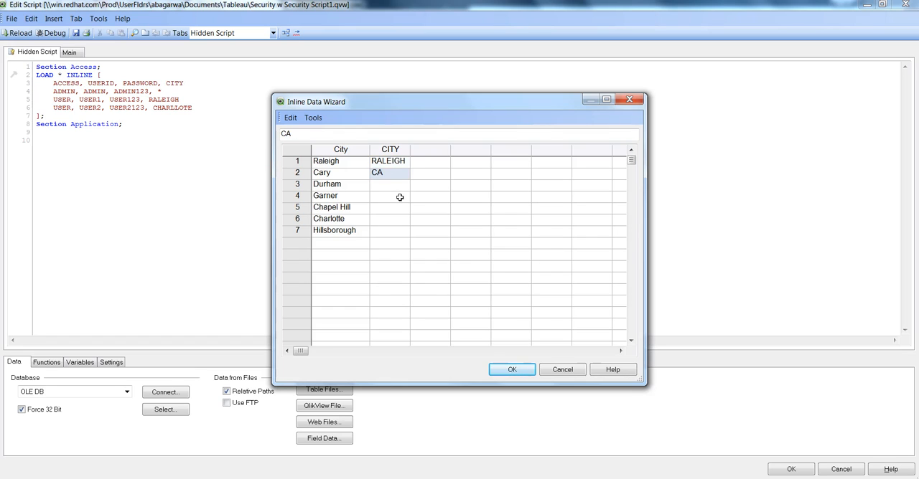
{"action": "key", "text": "Return"}
{"action": "type", "text": "DURHA"}
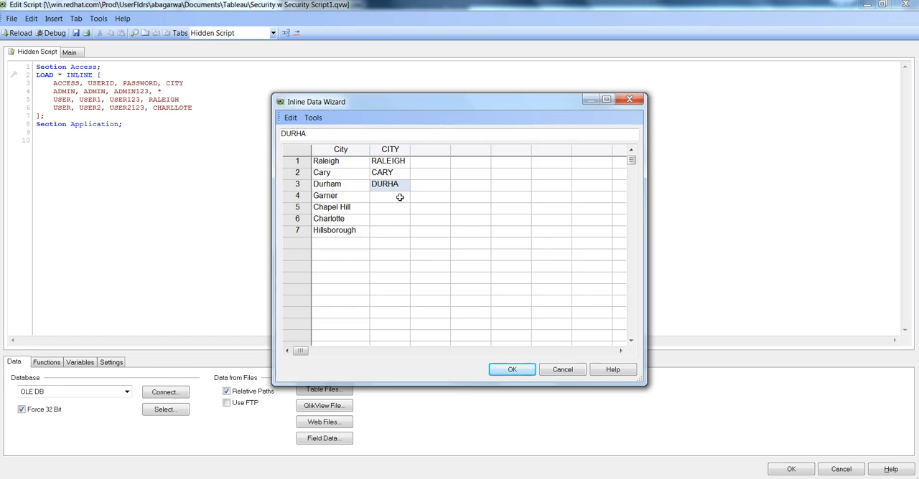
{"action": "type", "text": "M"}
{"action": "key", "text": "Return"}
Step: Enter GARNER and CHAPEL HILL in rows 4 and 5 of the CITY column
{"action": "type", "text": "GA"}
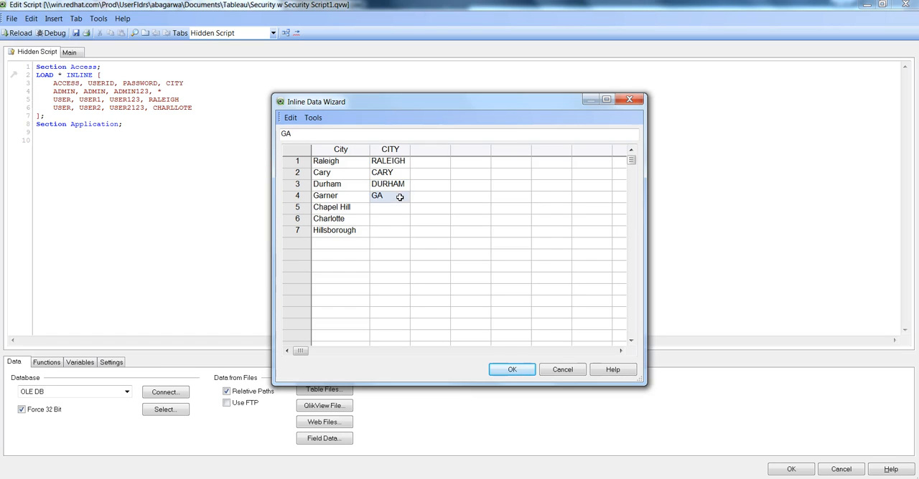
{"action": "type", "text": "RNER"}
{"action": "key", "text": "Return"}
{"action": "type", "text": "CHAPEL"}
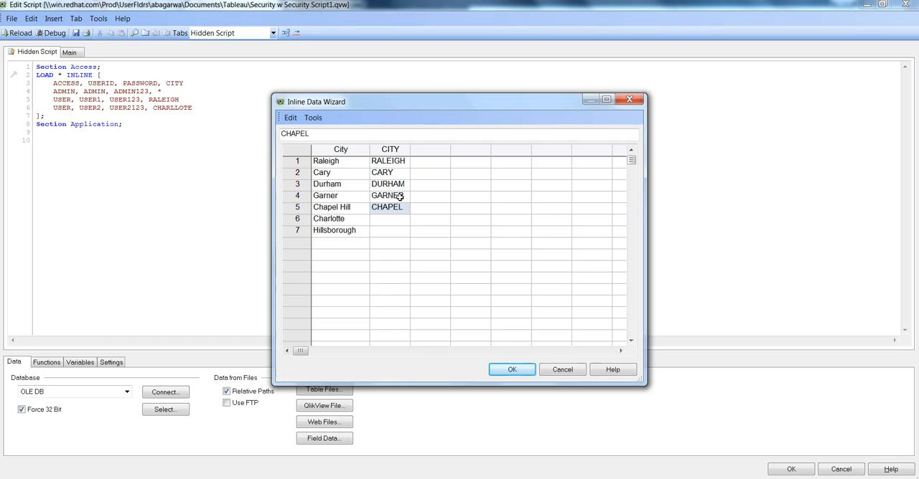
{"action": "type", "text": " HILL"}
{"action": "key", "text": "Return"}
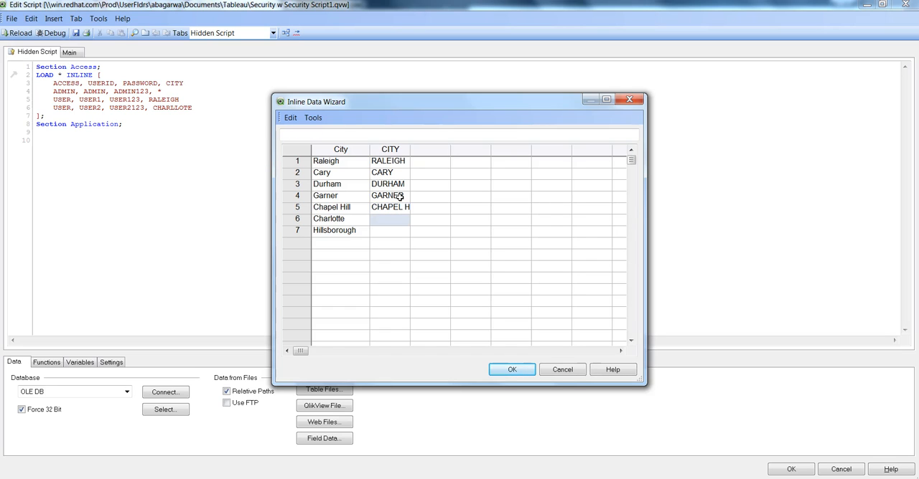
Step: Enter CHARLOTTE in row 6 of the CITY column and widen the column to fit its text
{"action": "type", "text": "CHA"}
{"action": "type", "text": "RLLO"}
{"action": "key", "text": "BackSpace"}
{"action": "key", "text": "BackSpace"}
{"action": "type", "text": "OTTE"}
{"action": "left_click", "coordinate": [393, 231]}
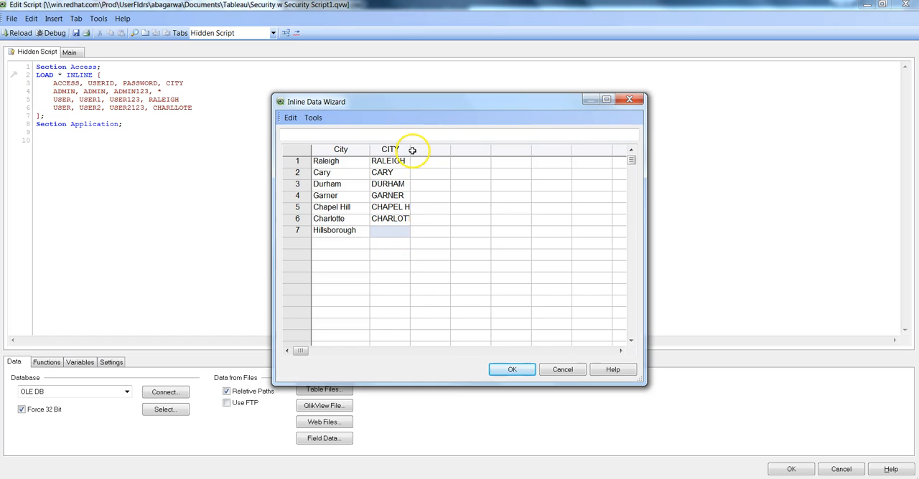
{"action": "left_click_drag", "start_coordinate": [411, 150], "coordinate": [446, 150]}
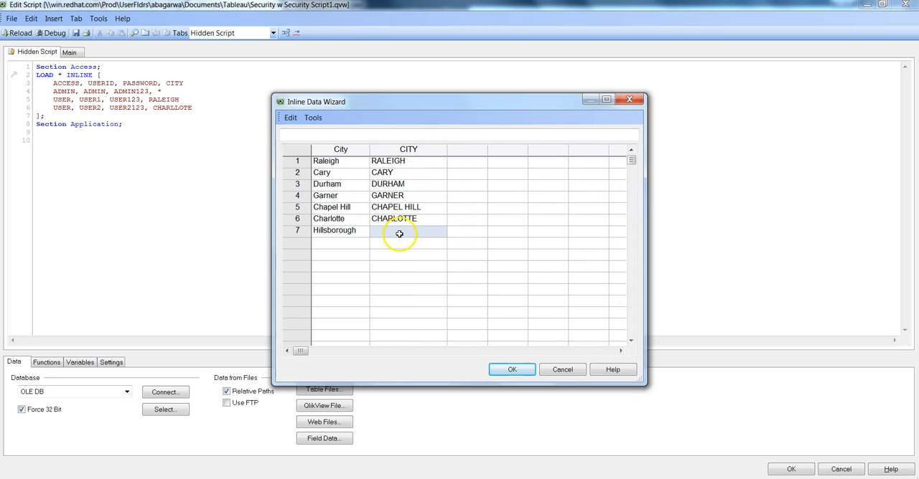
Step: Enter HILLSBOROUGH in row 7 of the CITY column and insert the finished city table into the hidden script
{"action": "left_click", "coordinate": [379, 226]}
{"action": "type", "text": "H"}
{"action": "key", "text": "BackSpace"}
{"action": "type", "text": "HILLSBOROUGH"}
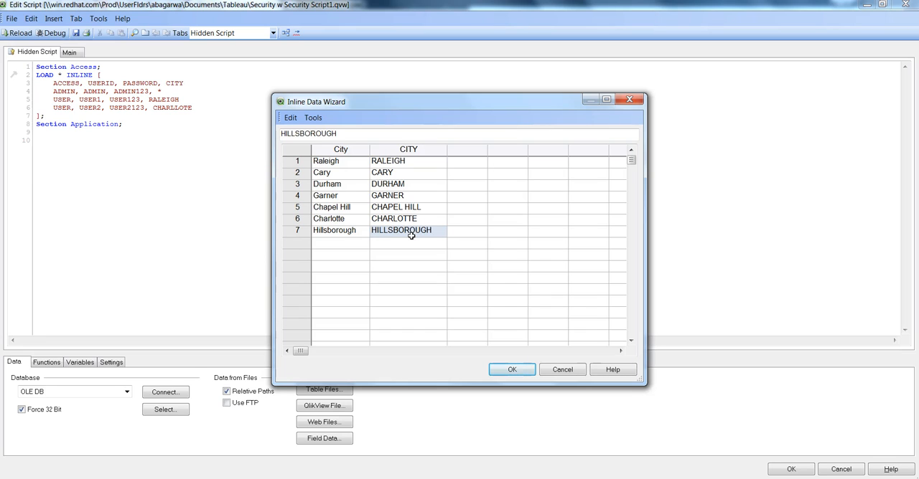
{"action": "key", "text": "Return"}
{"action": "left_click", "coordinate": [512, 369]}
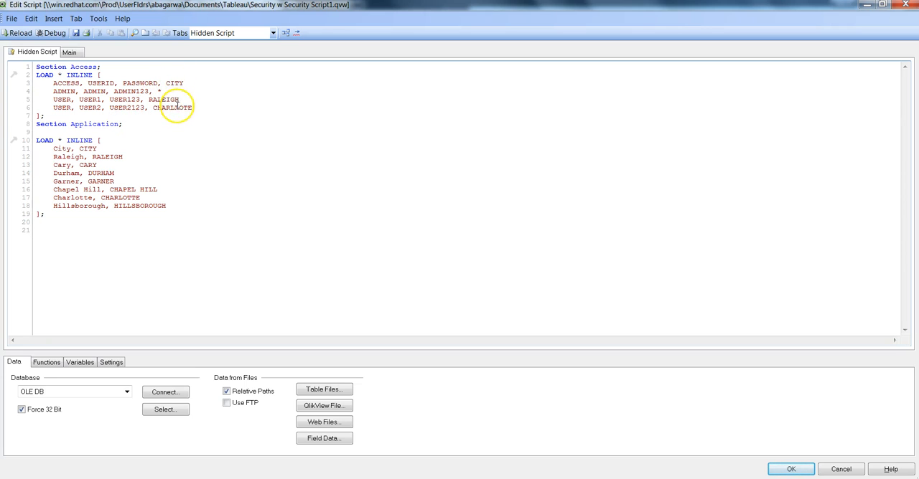
Step: Correct the spelling of USER2's city in the access table to CHARLOTTE
{"action": "key", "text": "BackSpace"}
{"action": "type", "text": "T"}
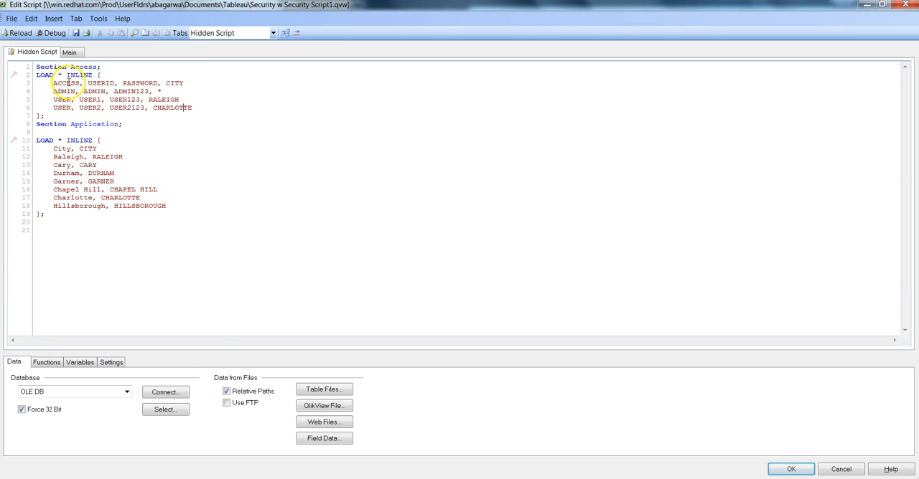
Step: Compare the City field in the Main and hidden scripts, and reload the document keeping the displayed listbox fields
{"action": "left_click", "coordinate": [69, 52]}
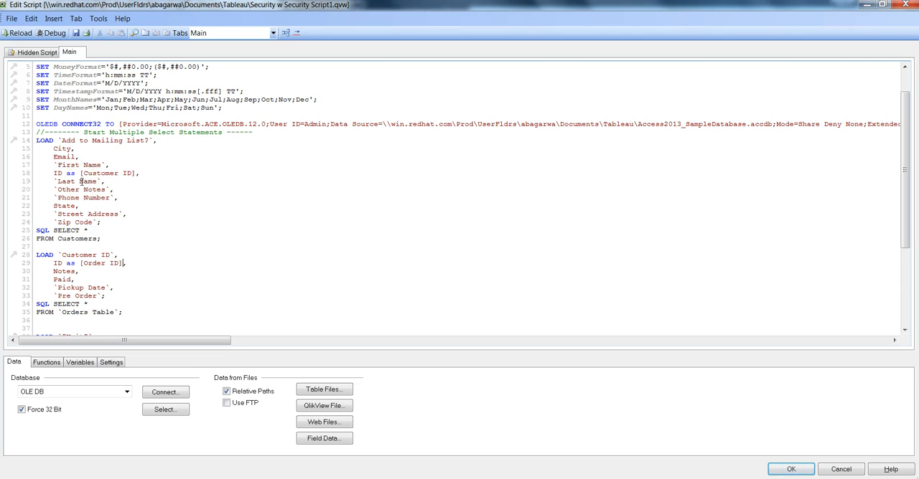
{"action": "left_click", "coordinate": [37, 52]}
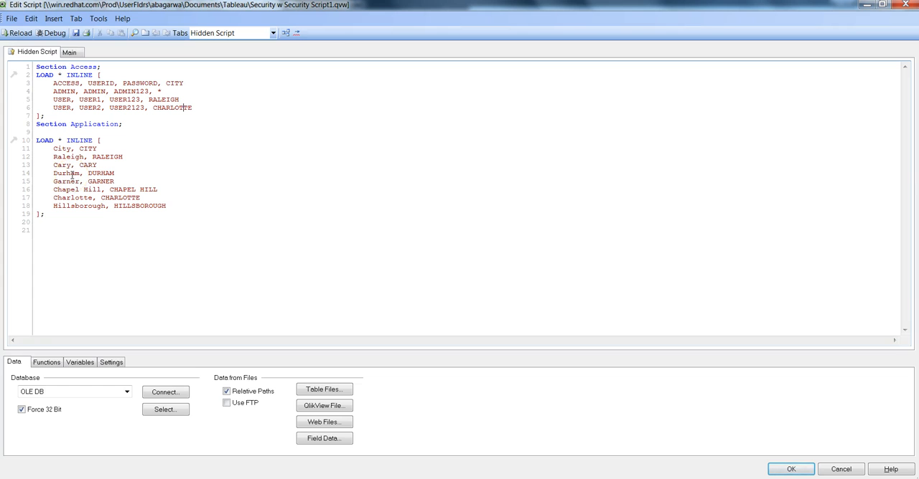
{"action": "left_click", "coordinate": [78, 53]}
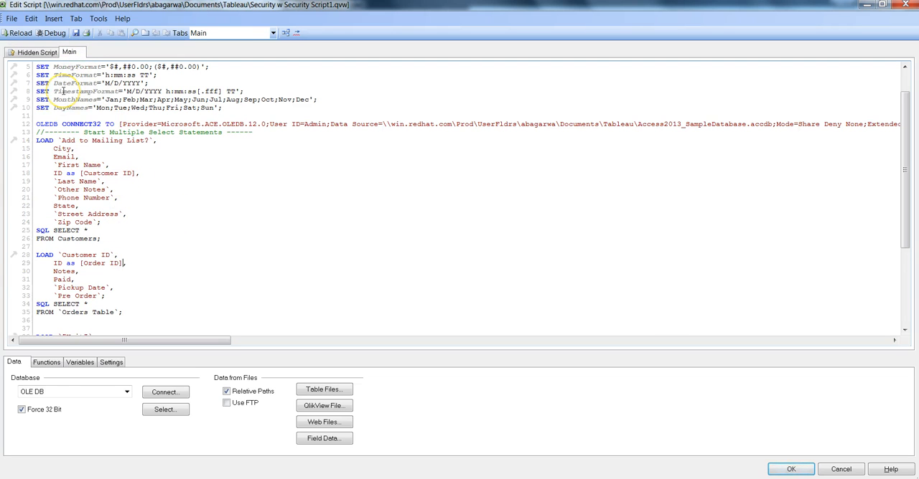
{"action": "left_click", "coordinate": [38, 53]}
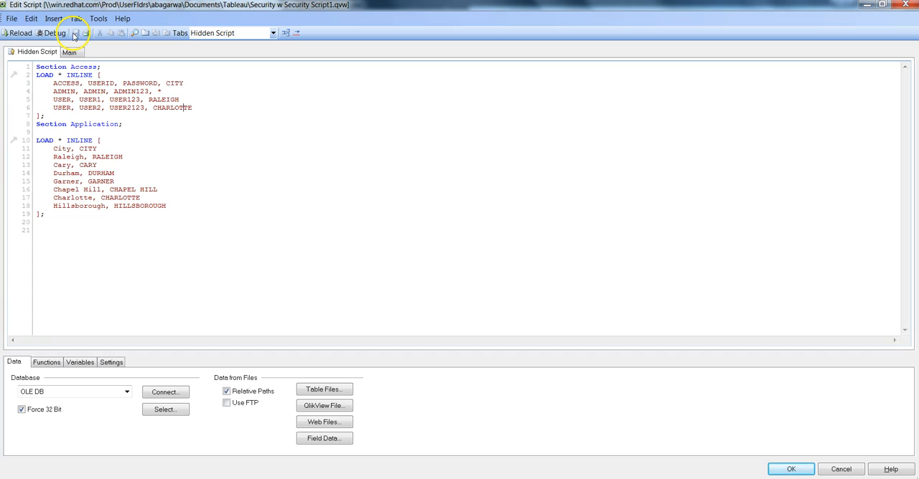
{"action": "left_click", "coordinate": [21, 34]}
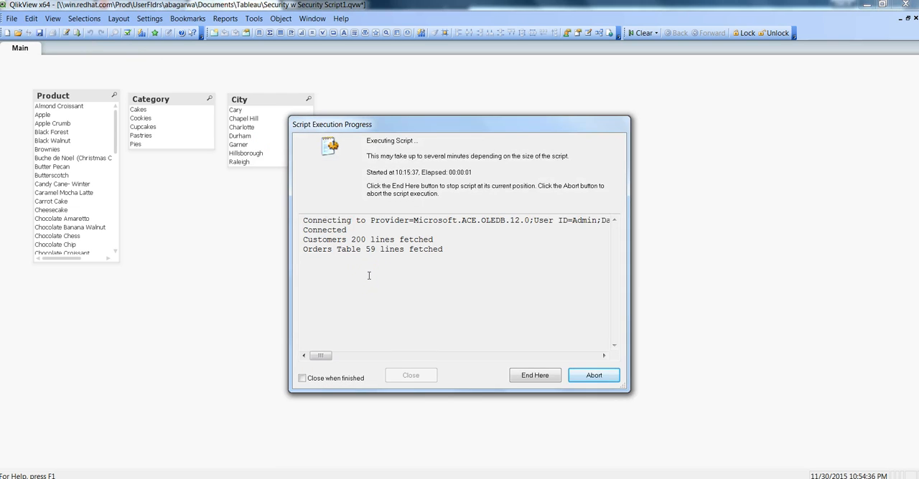
{"action": "left_click", "coordinate": [421, 378]}
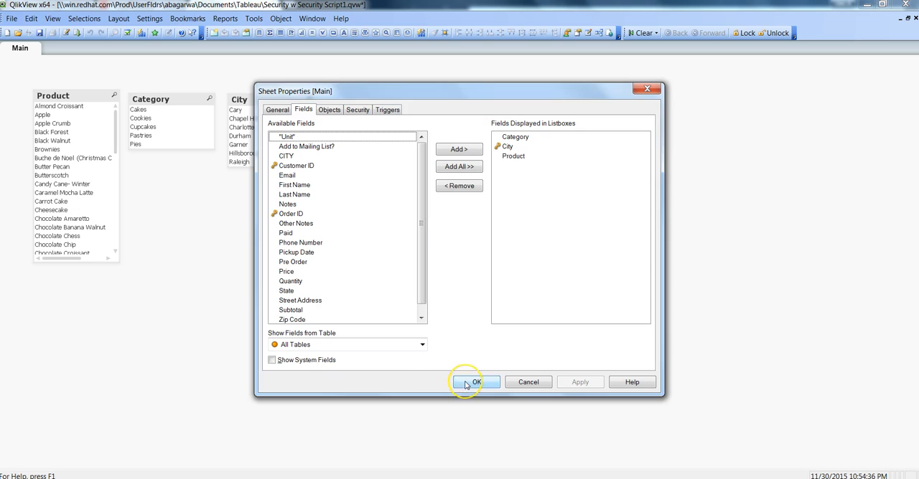
{"action": "left_click", "coordinate": [470, 381]}
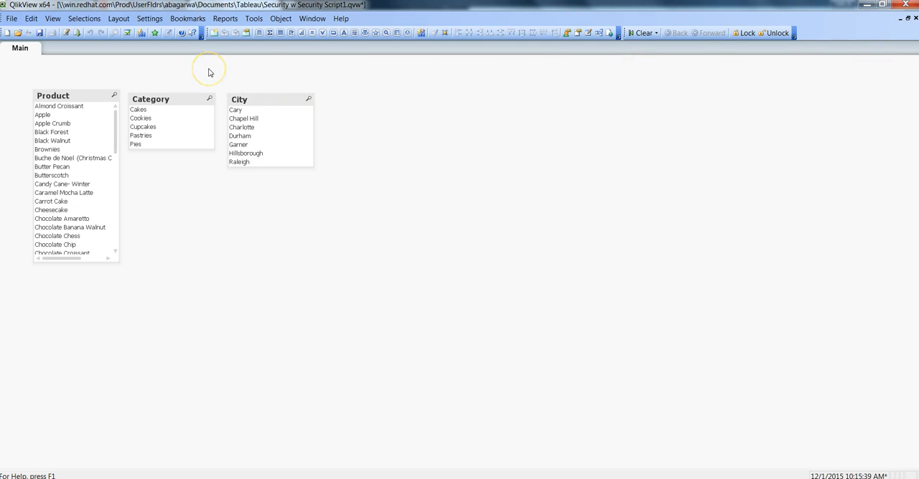
Step: Enable Prohibit Binary Load in the document's opening properties, keeping initial data reduction with strict exclusion, and save the document
{"action": "left_click", "coordinate": [159, 19]}
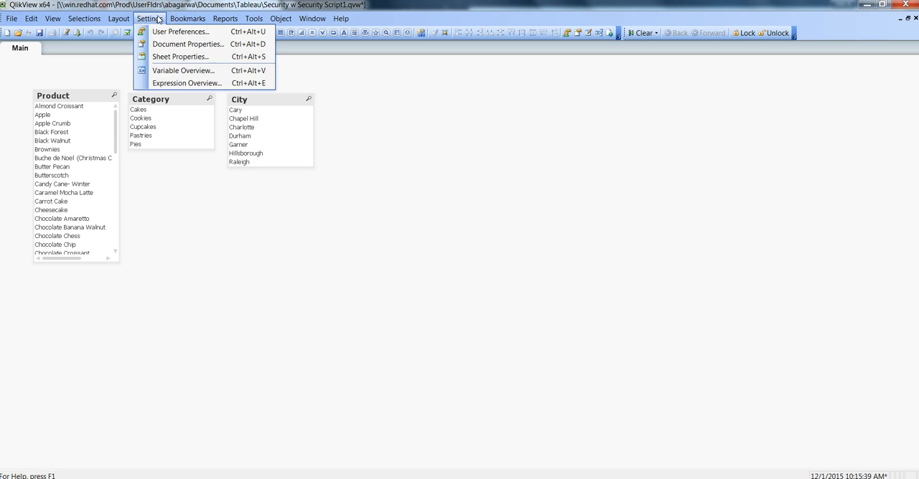
{"action": "left_click", "coordinate": [171, 45]}
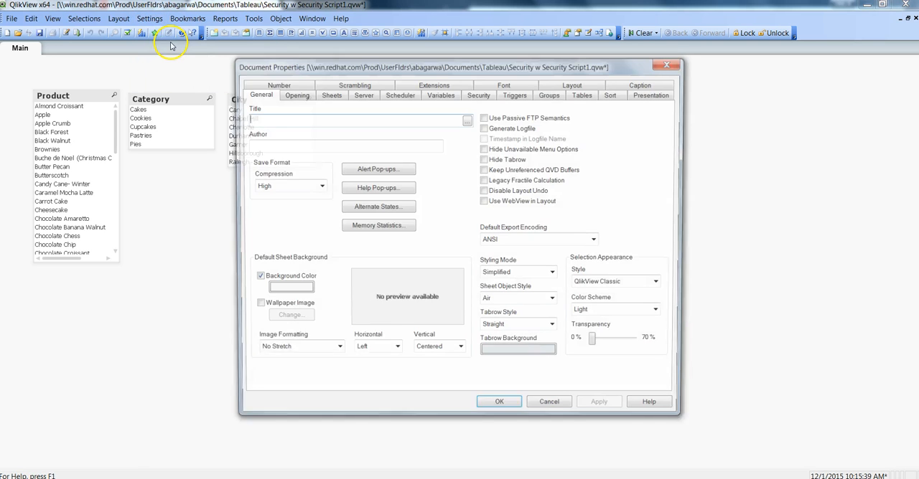
{"action": "left_click", "coordinate": [293, 94]}
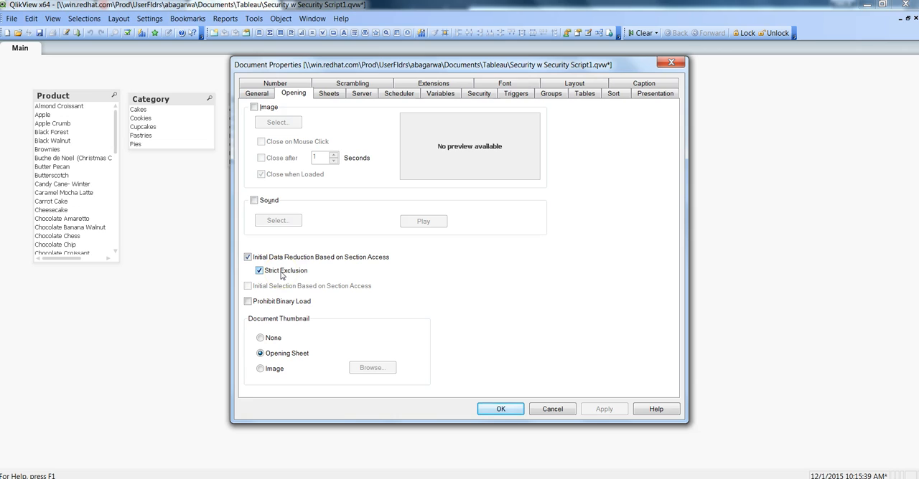
{"action": "left_click", "coordinate": [277, 307]}
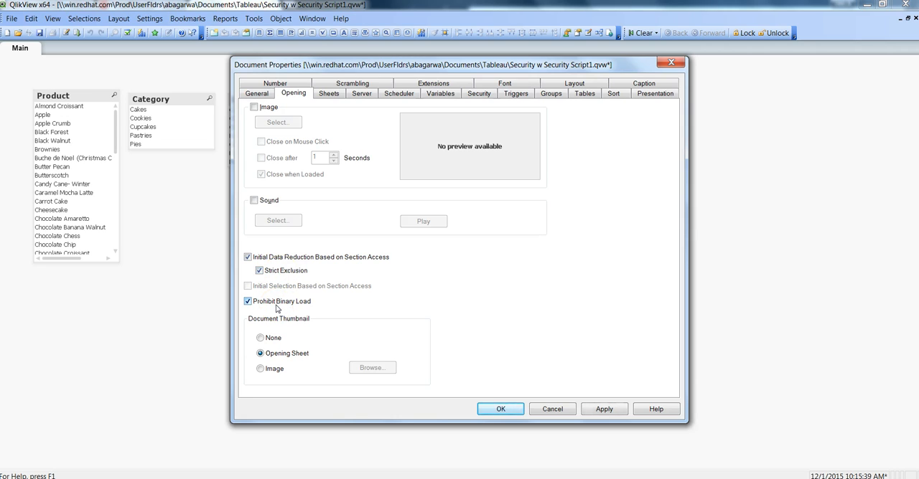
{"action": "left_click", "coordinate": [339, 314]}
{"action": "left_click", "coordinate": [501, 411]}
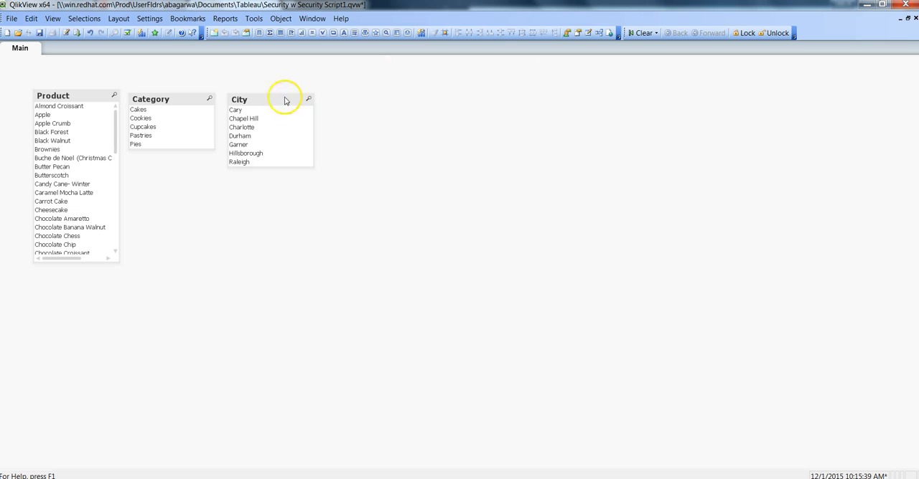
{"action": "left_click", "coordinate": [40, 33]}
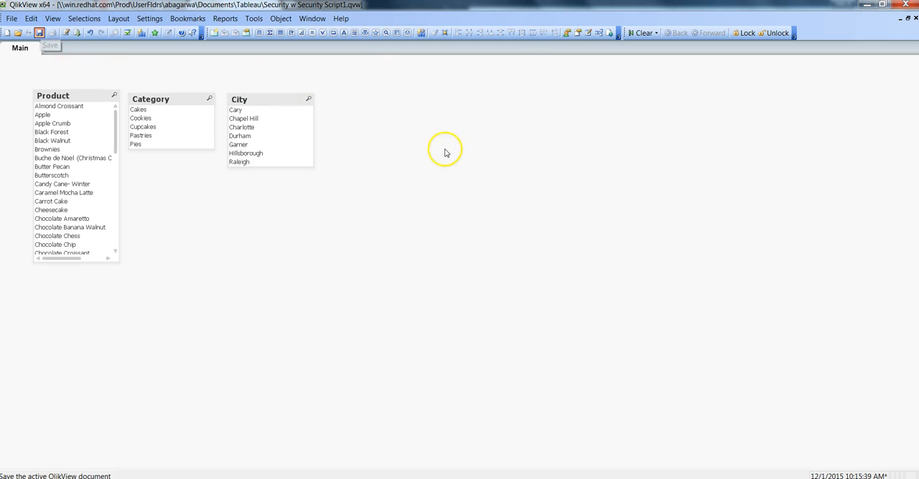
Step: Close and restart QlikView in a maximized window, and reopen the recent document Security w Security Script1
{"action": "left_click", "coordinate": [906, 5]}
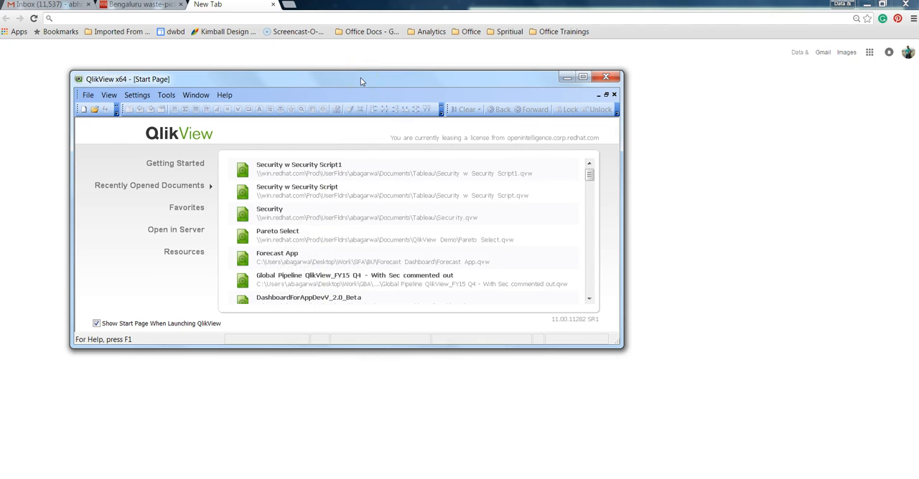
{"action": "double_click", "coordinate": [361, 77]}
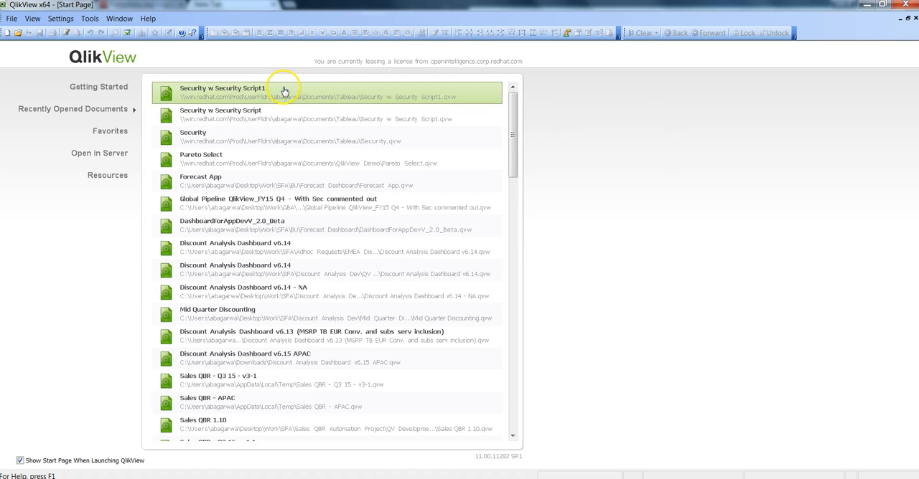
{"action": "left_click", "coordinate": [246, 93]}
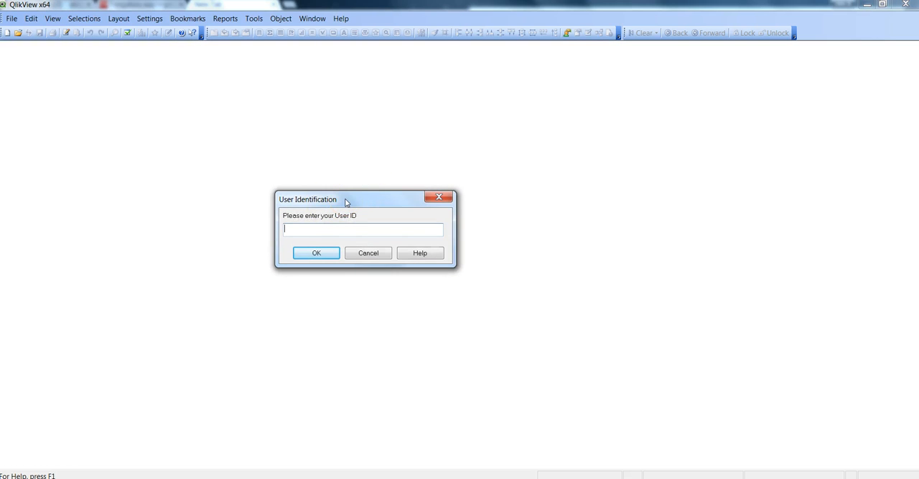
Step: Sign in to the document with user ID USER1 and that user's password to test the city restriction
{"action": "type", "text": "USER1"}
{"action": "key", "text": "Return"}
{"action": "type", "text": "•••••••"}
{"action": "key", "text": "Return"}
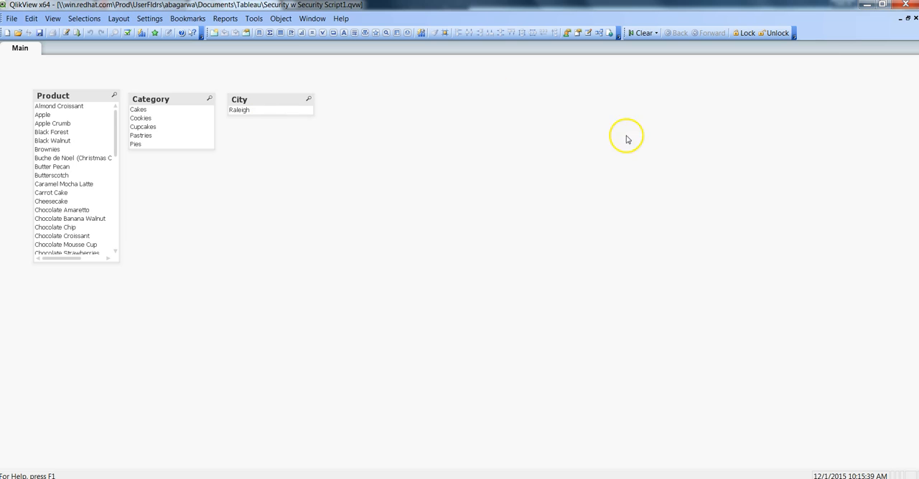
Step: Quit the USER1 session, restart QlikView maximized, and open Security w Security Script1 again
{"action": "left_click", "coordinate": [905, 6]}
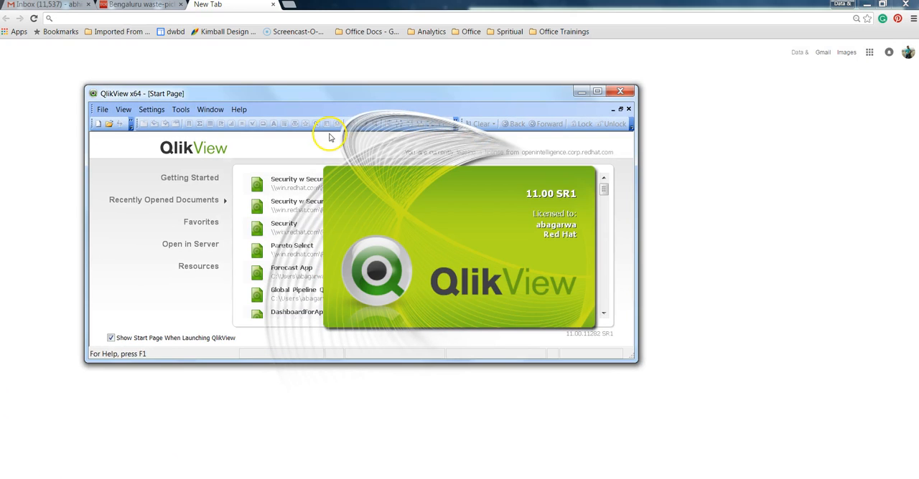
{"action": "double_click", "coordinate": [364, 103]}
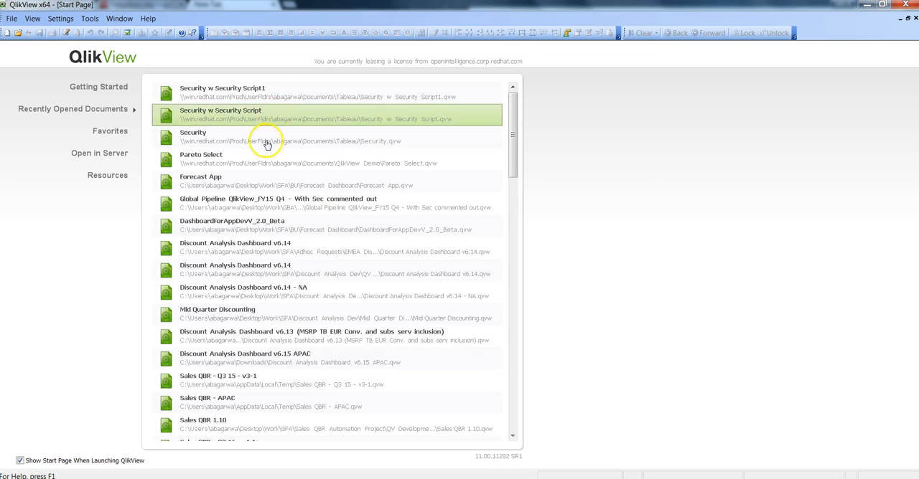
{"action": "left_click", "coordinate": [286, 93]}
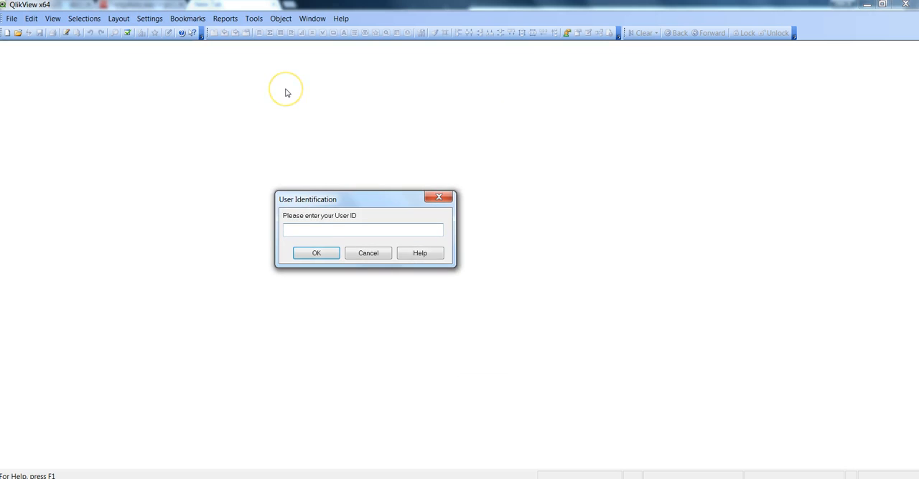
Step: Sign in to the document with user ID ADMIN and the administrator's password to test its data access
{"action": "type", "text": "ADMIN"}
{"action": "key", "text": "Return"}
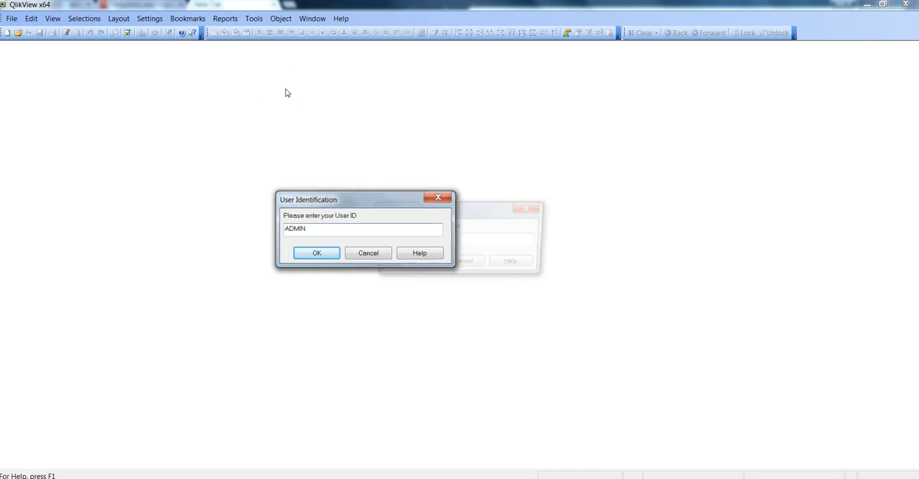
{"action": "type", "text": "ADMIN123"}
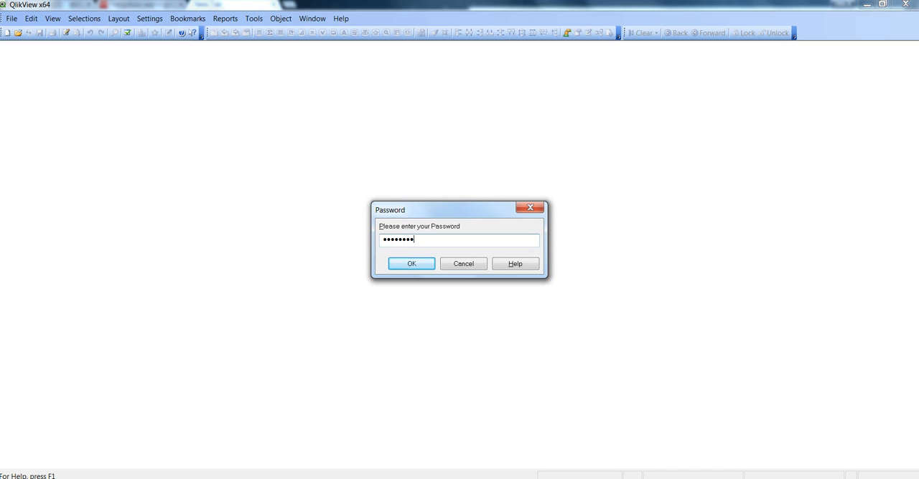
{"action": "key", "text": "Return"}
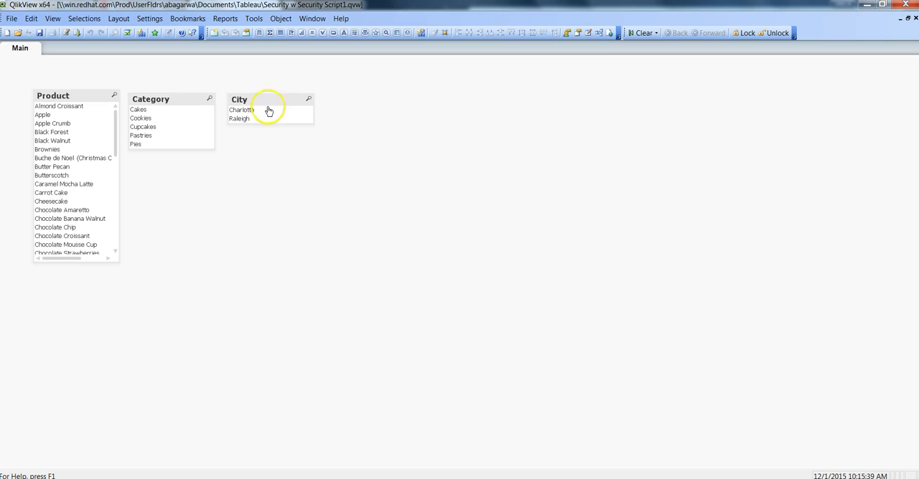